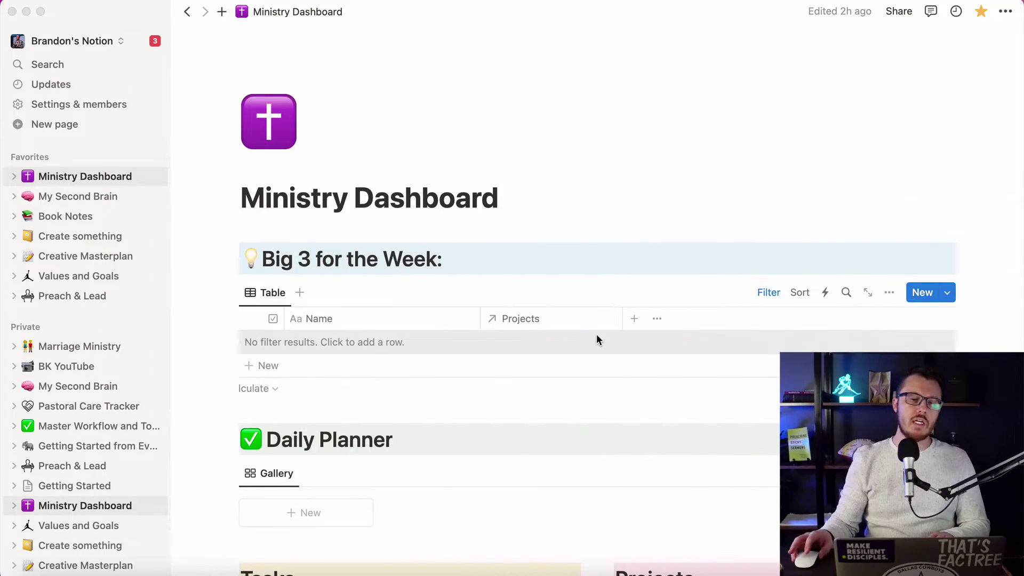
Add Budget Review as the first row of the Big 3 table
scroll(520, 267, down, 1)
scroll(521, 266, down, 1)
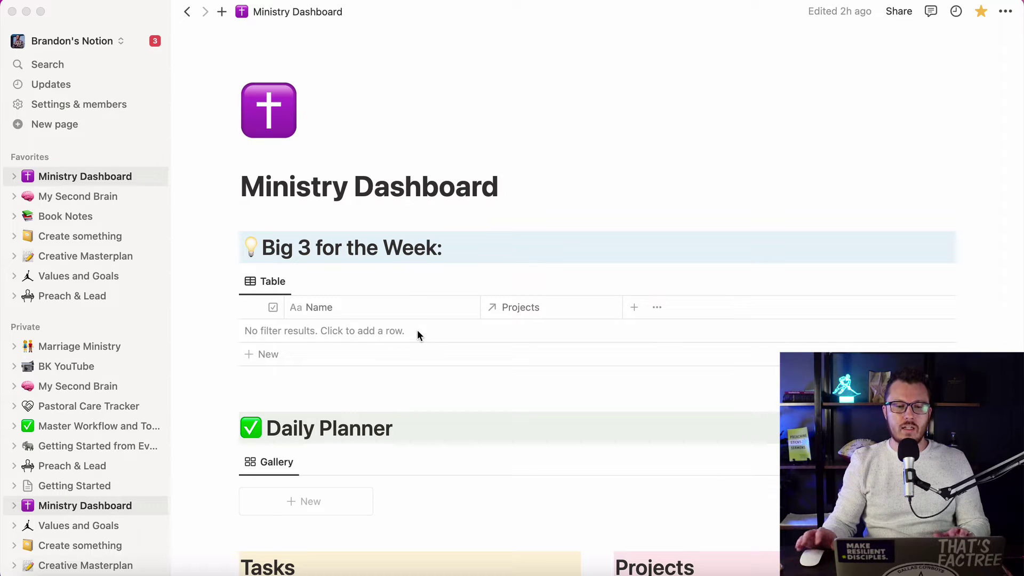
click(268, 355)
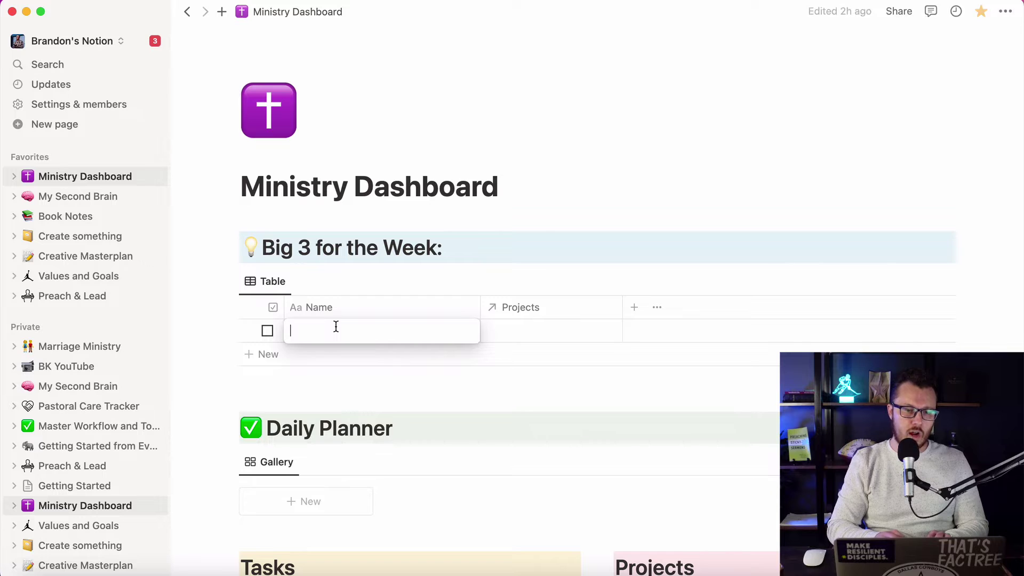
text(Budget Review)
key(Escape)
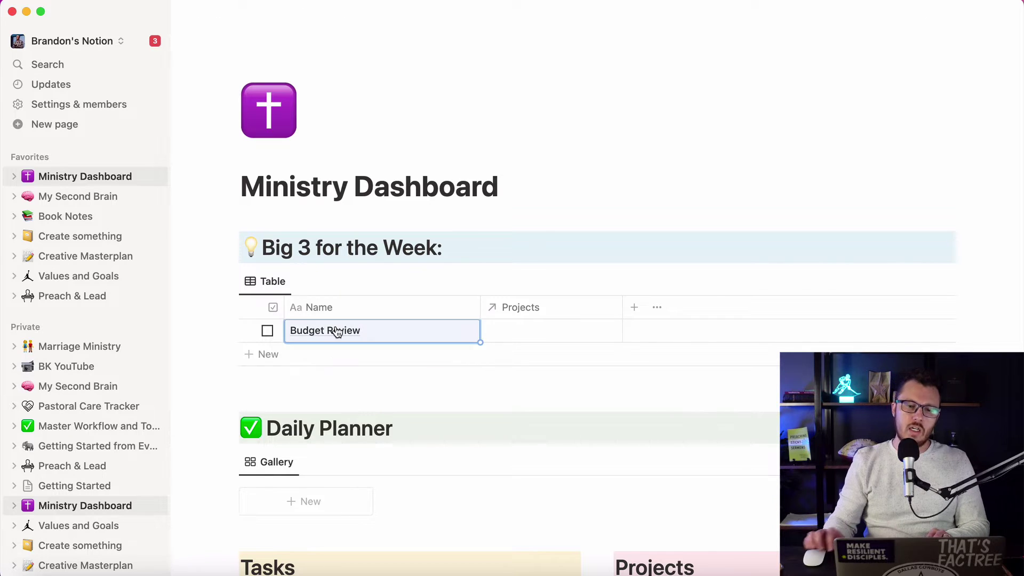
Add Officiate a Funeral Service as the second Big 3 goal, fixing the typo
click(270, 355)
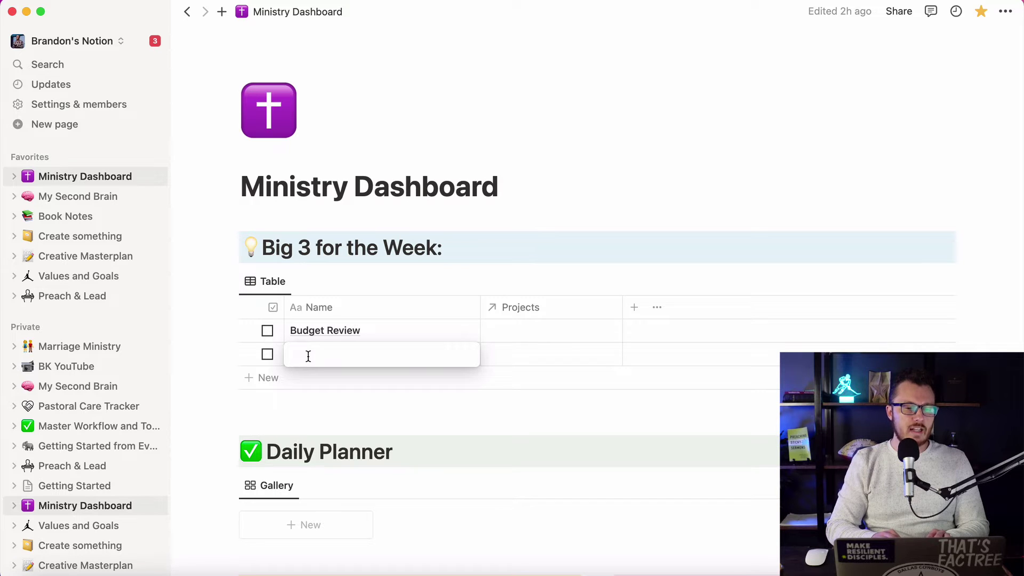
text(Officiate )
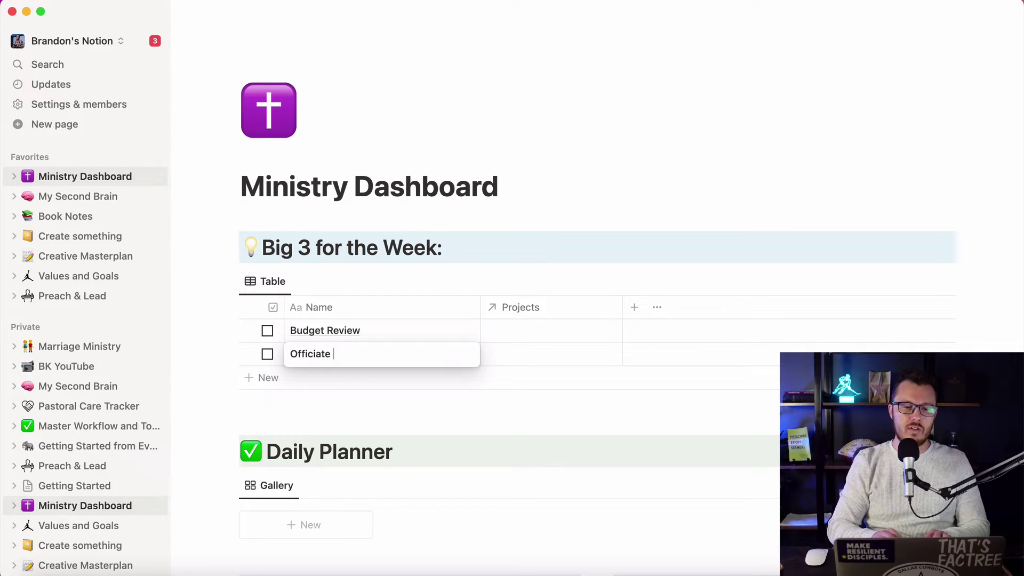
text(a Funeral Seri)
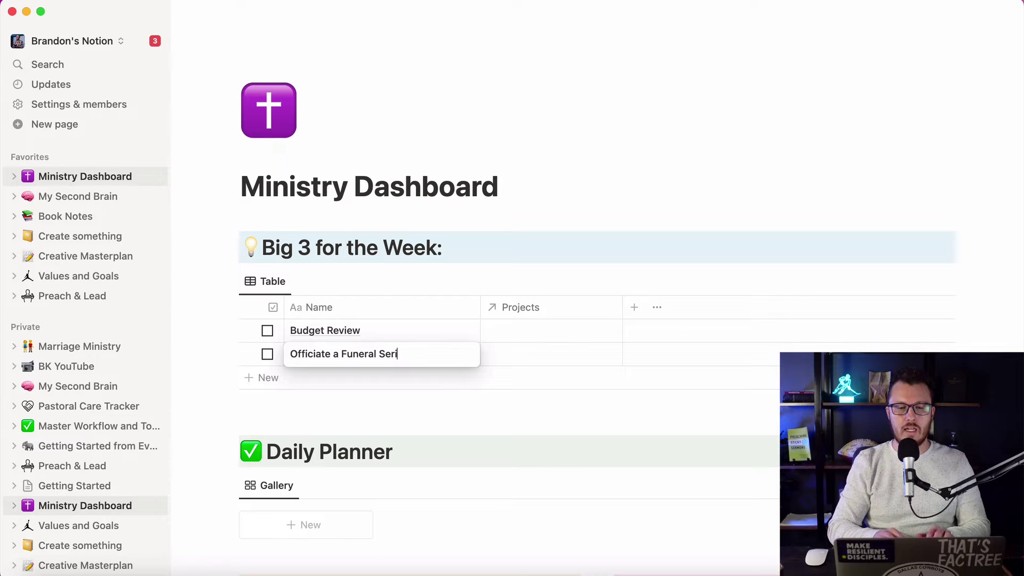
key(BackSpace)
text(vice)
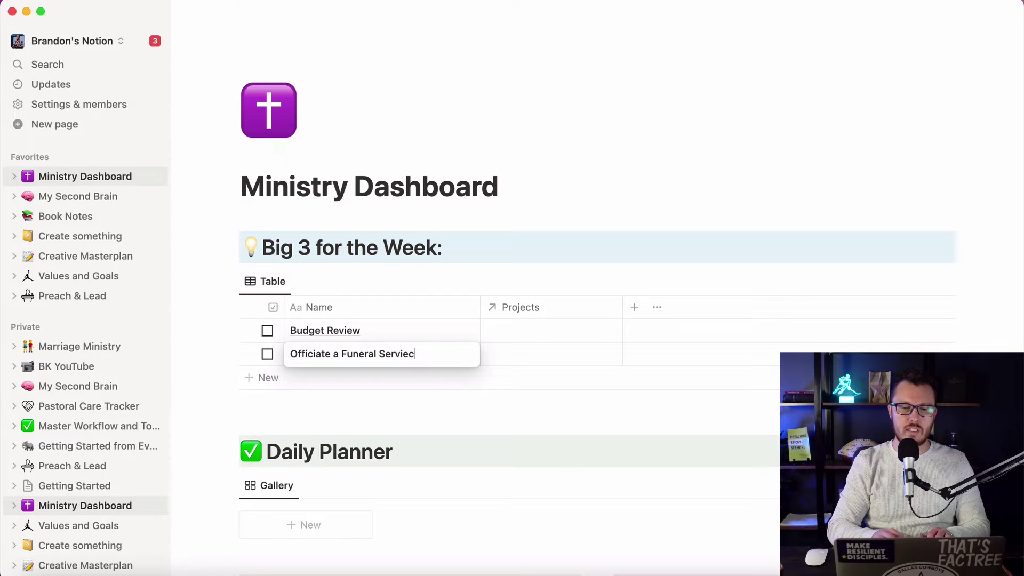
key(BackSpace)
key(BackSpace)
text(ce)
key(Escape)
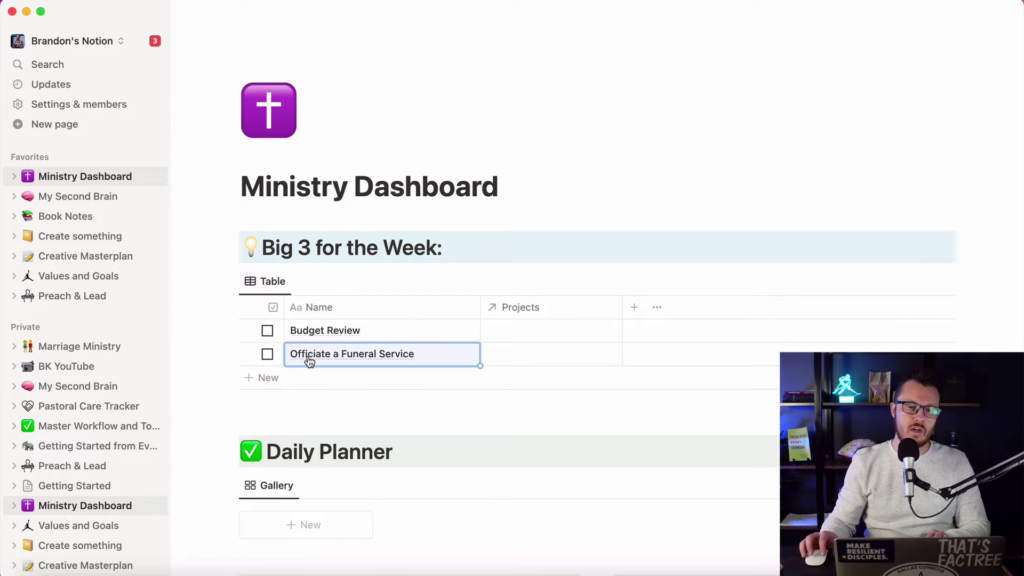
Add Sermon Work as the third Big 3 goal
click(261, 380)
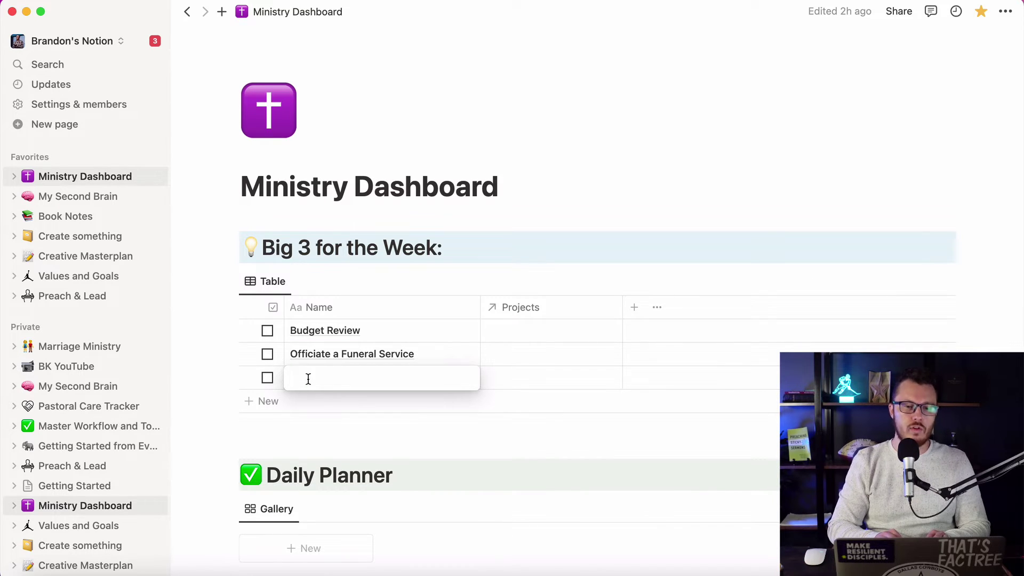
text(Sermon Work)
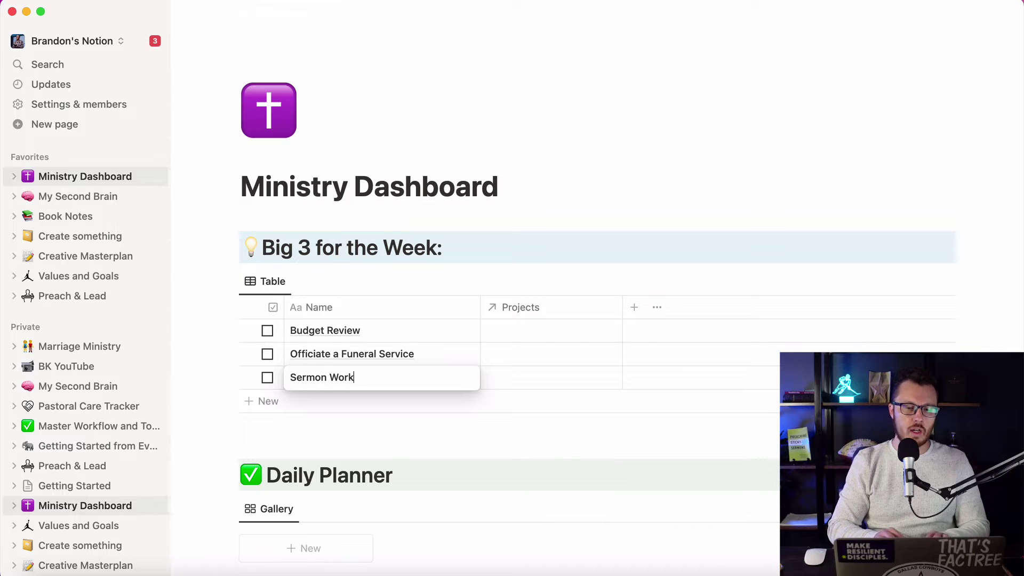
key(Escape)
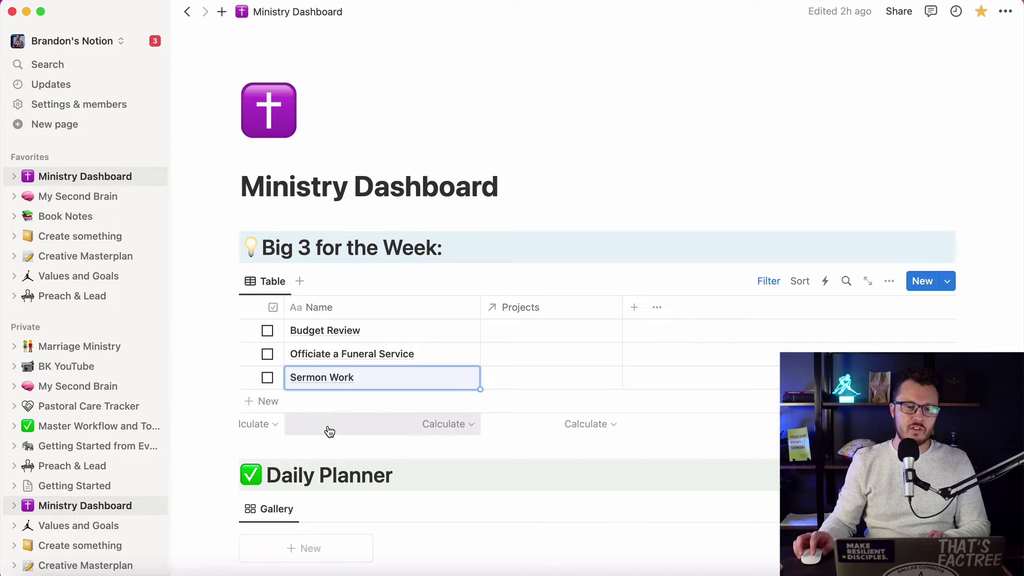
click(317, 448)
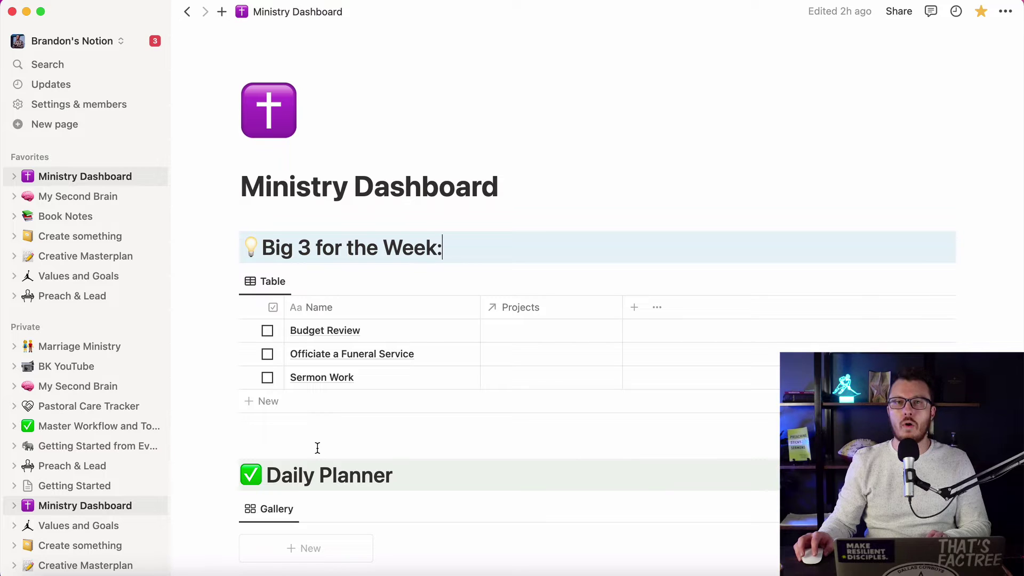
Create a Daily Planner gallery page using the Monday template, dated December 4, 2023
scroll(317, 448, down, 3)
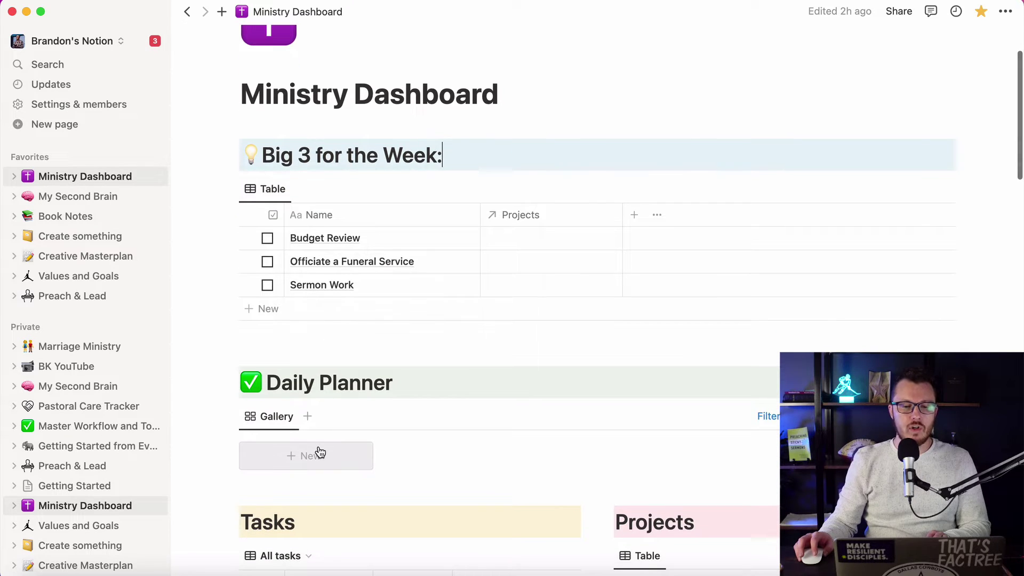
click(350, 462)
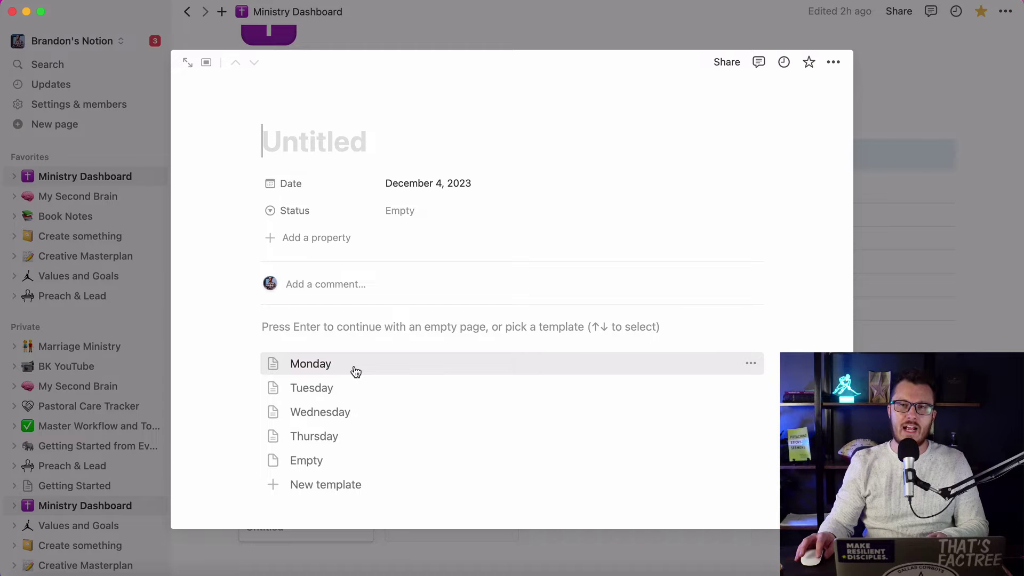
click(354, 371)
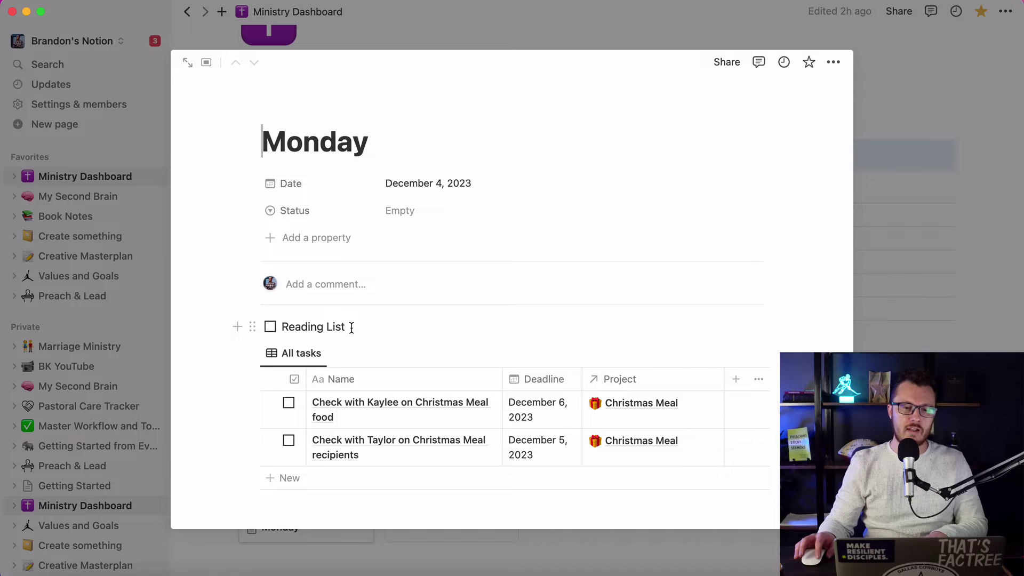
Add to-dos Funeral follow-up call, Budget Review Meeting (3:30pm) and Eye Appointment (11am) below Reading List
click(351, 328)
key(Return)
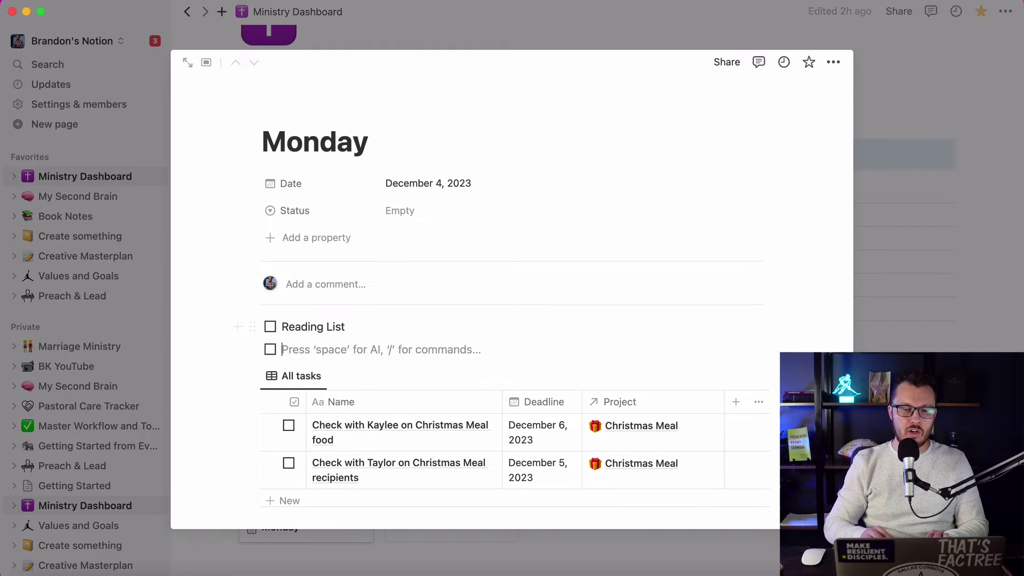
text(Funeral fo)
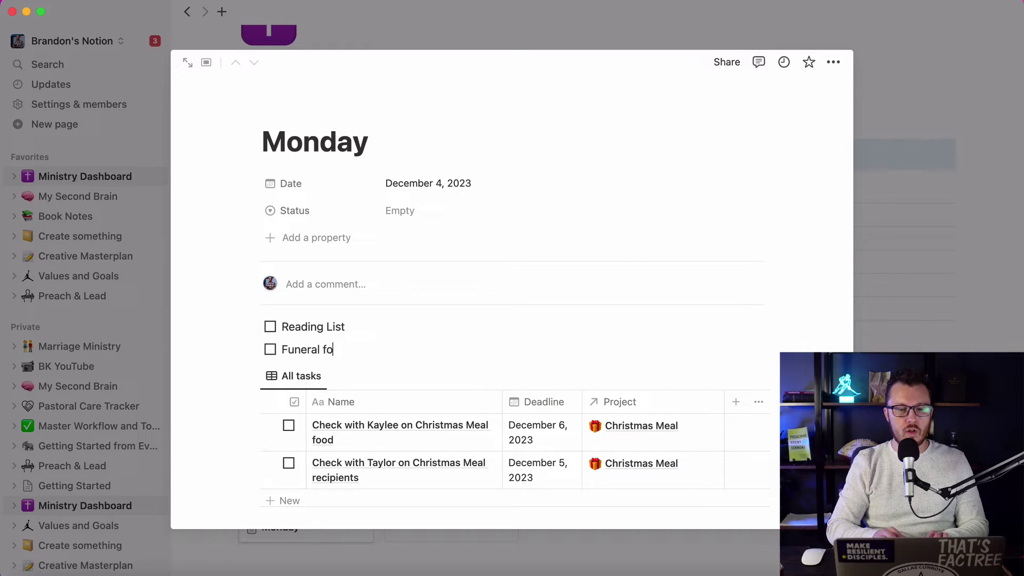
text(llow-up call)
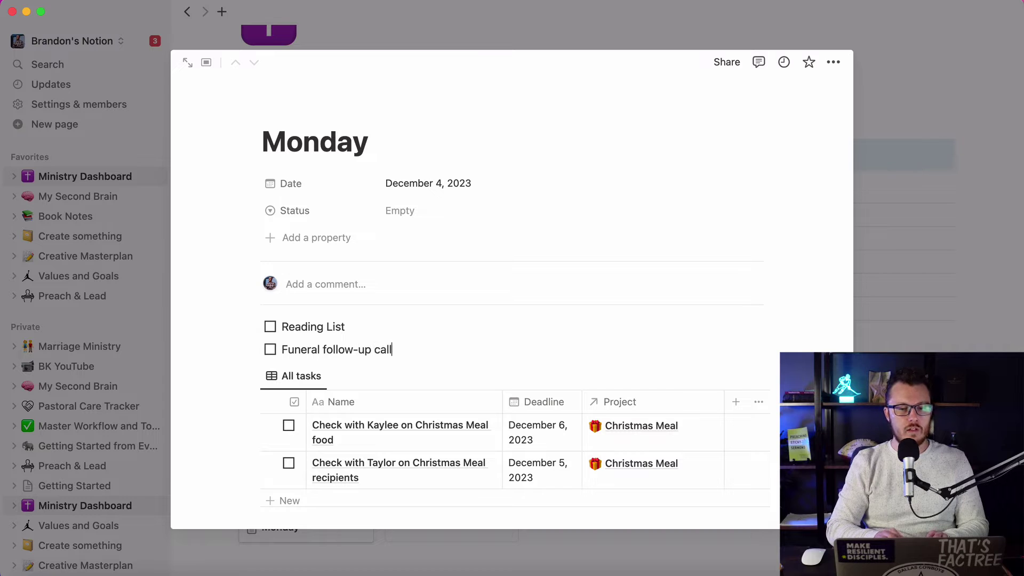
key(Return)
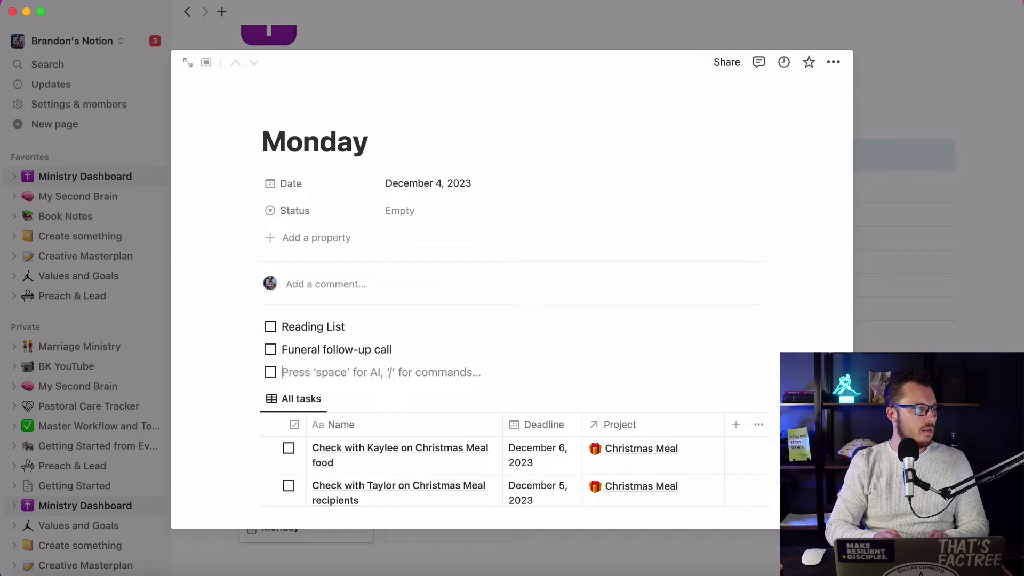
text(Budget Review Meeting (3:30pm))
key(Return)
text(Eye)
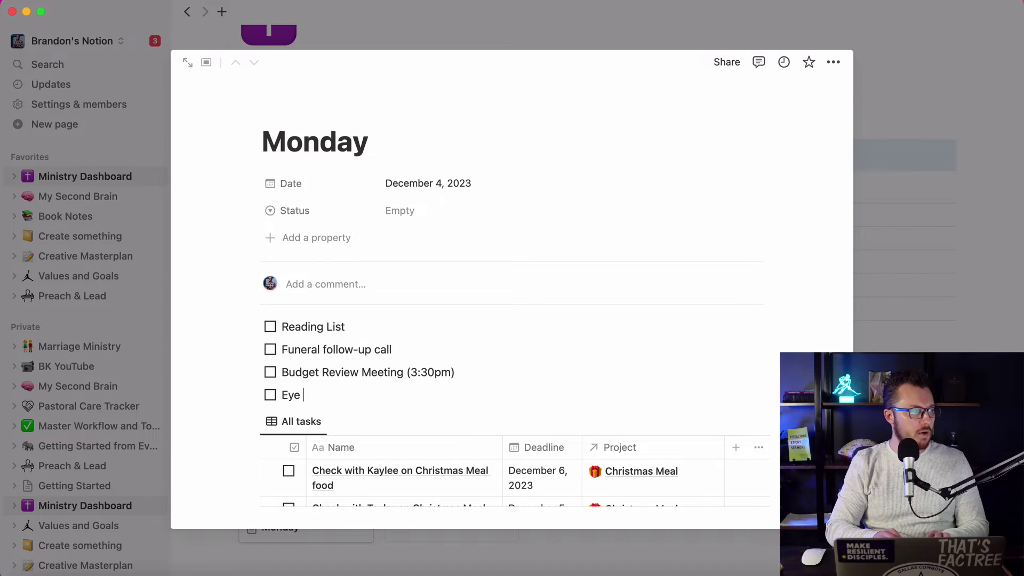
text( Appointment )
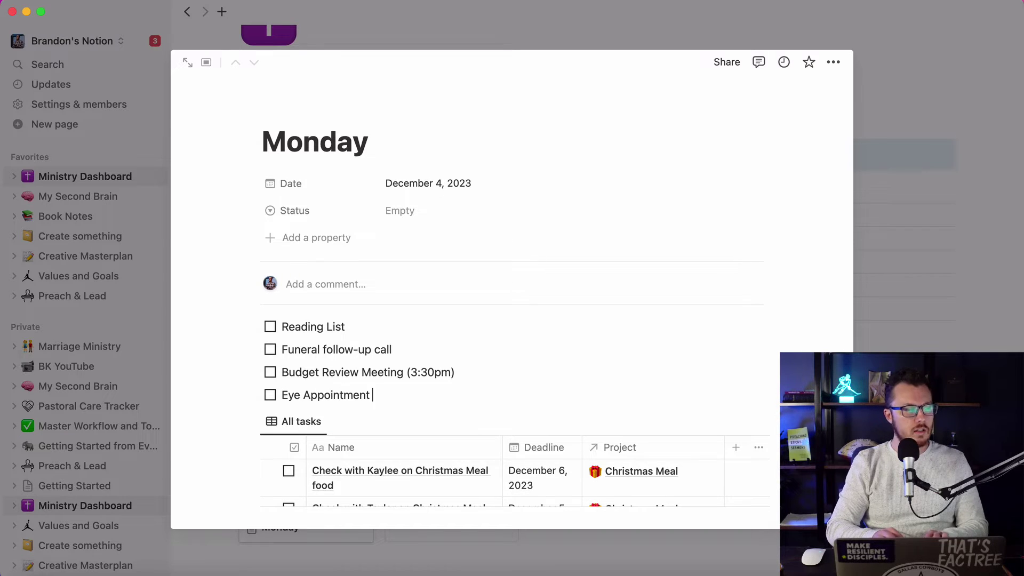
text((11am))
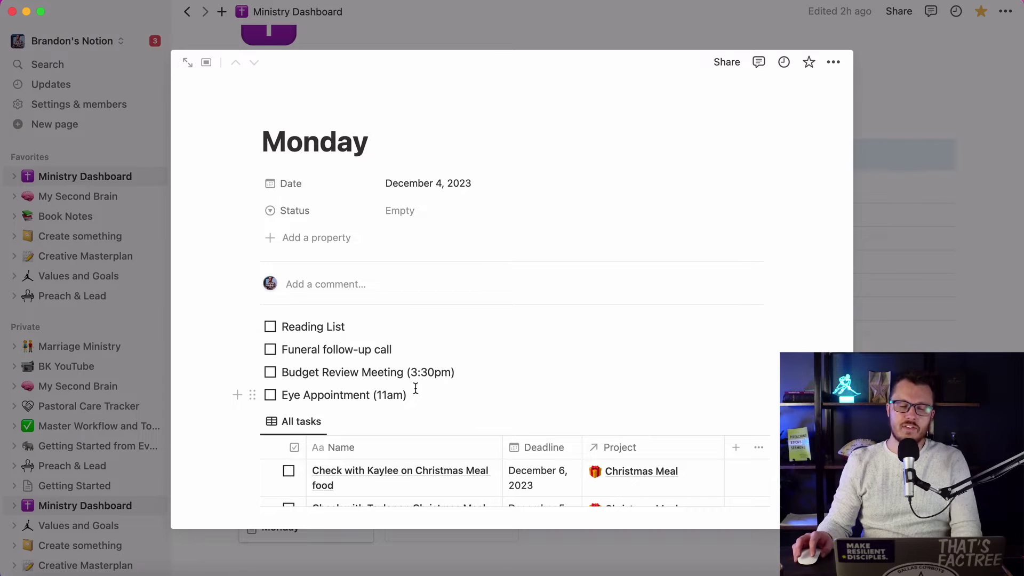
scroll(415, 389, down, 3)
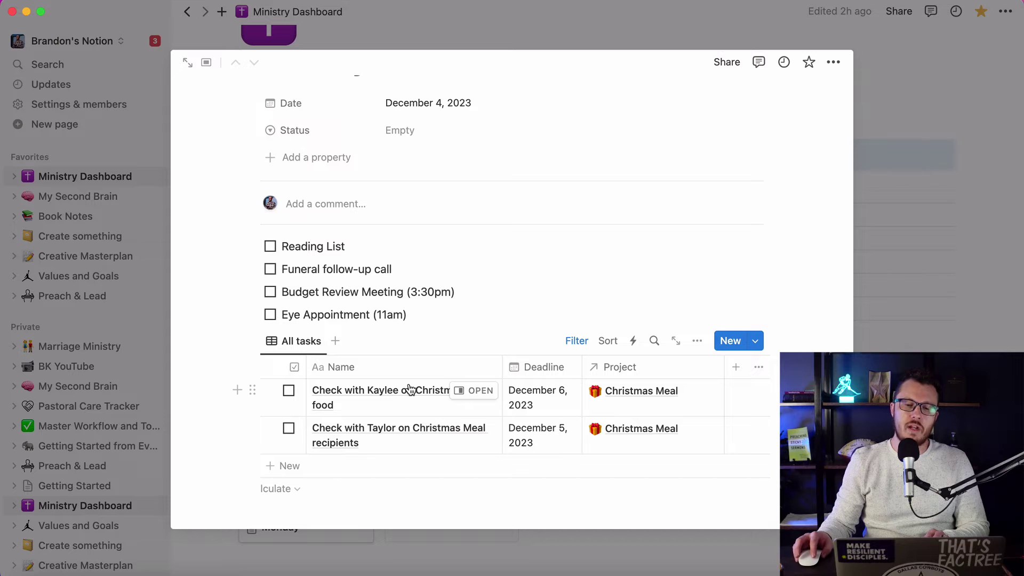
scroll(401, 392, up, 3)
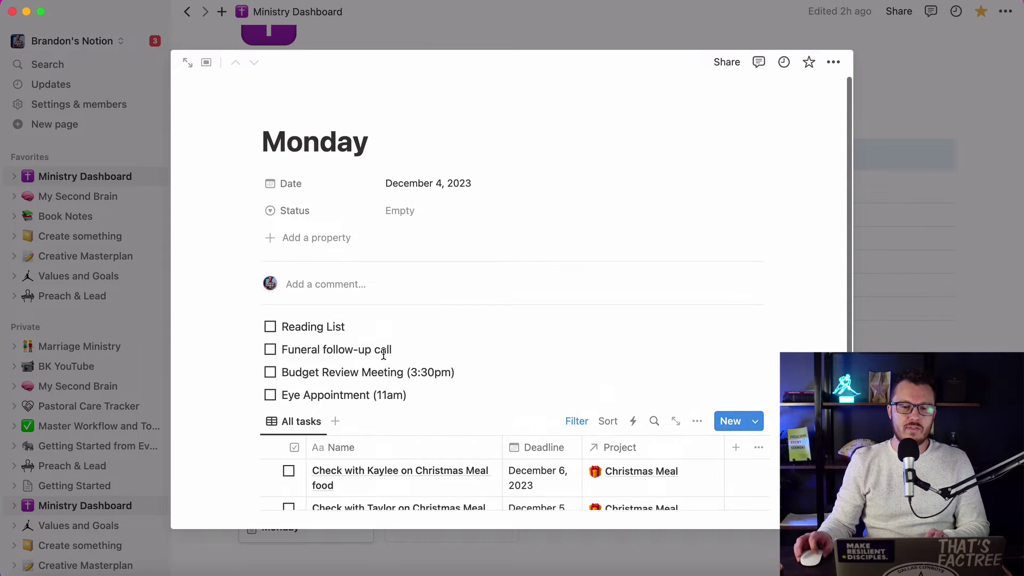
Create a new Daily Planner page from the Tuesday template
click(891, 251)
click(456, 496)
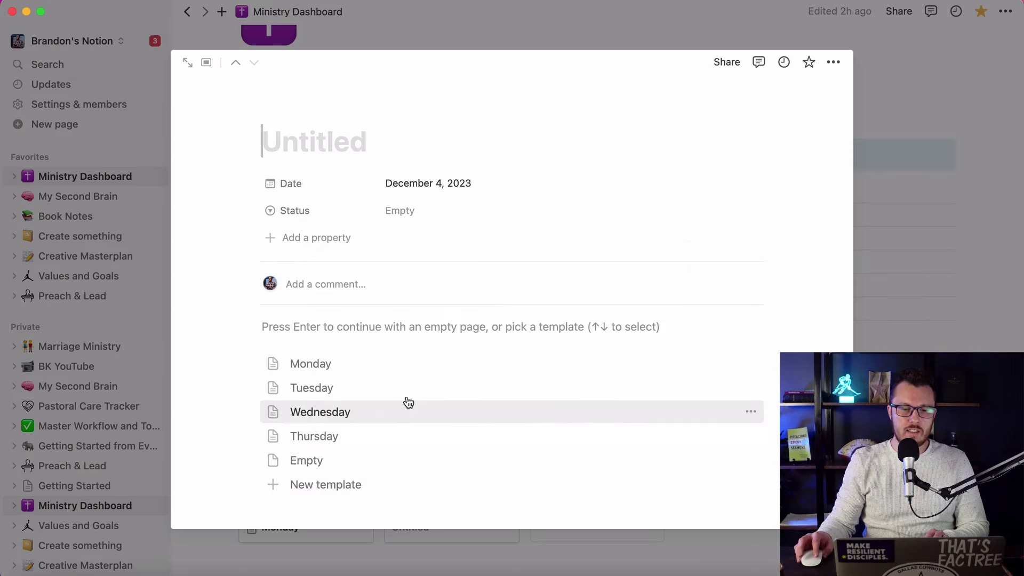
click(355, 389)
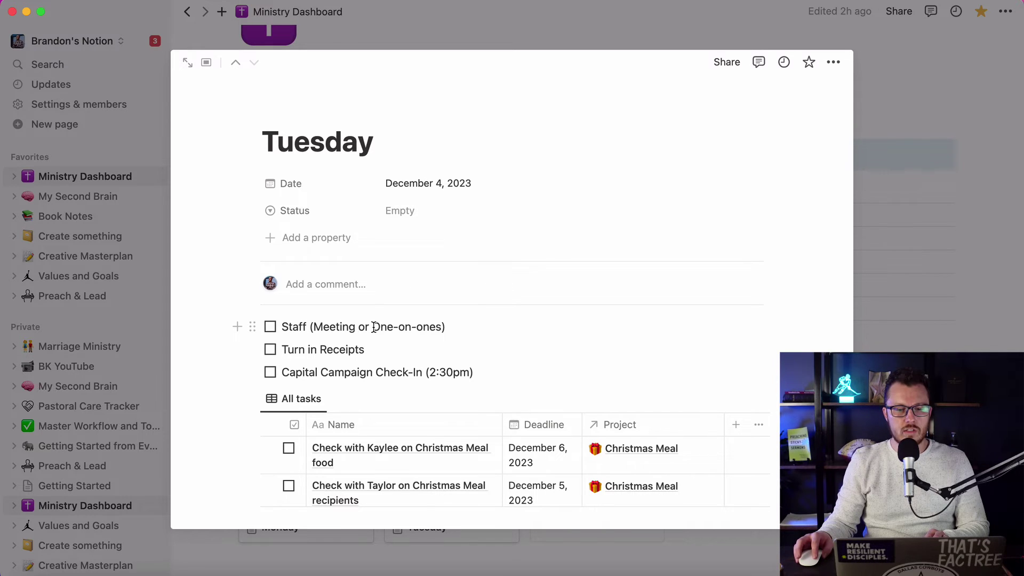
Remove 'Meeting or' and the parentheses so the first task reads Staff One-on-ones
mouse_move(372, 327)
mouse_down()
mouse_move(315, 326)
mouse_move(372, 326)
mouse_up()
click(374, 326)
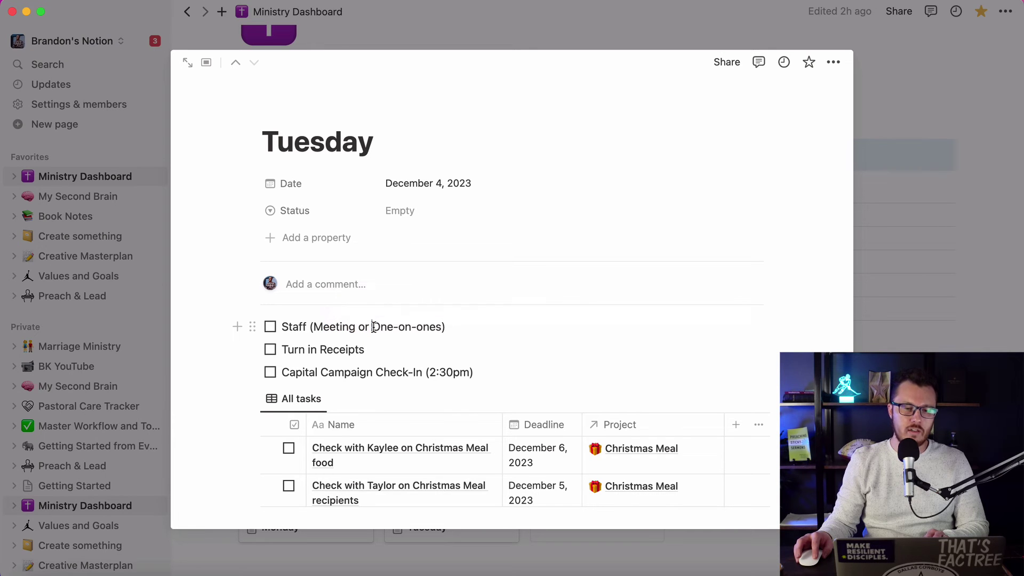
drag(374, 327, 311, 326)
key(BackSpace)
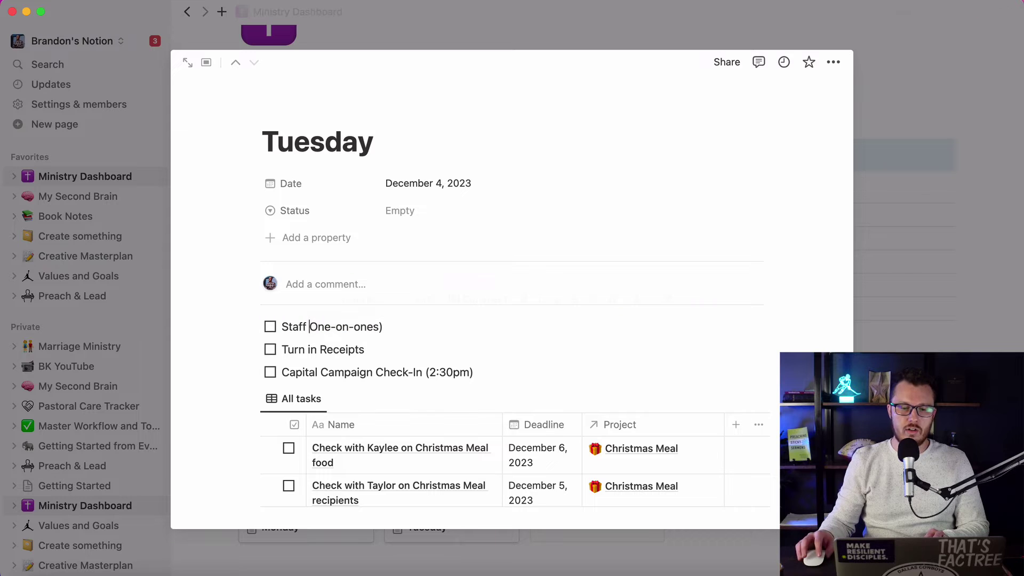
key(BackSpace)
click(381, 326)
key(BackSpace)
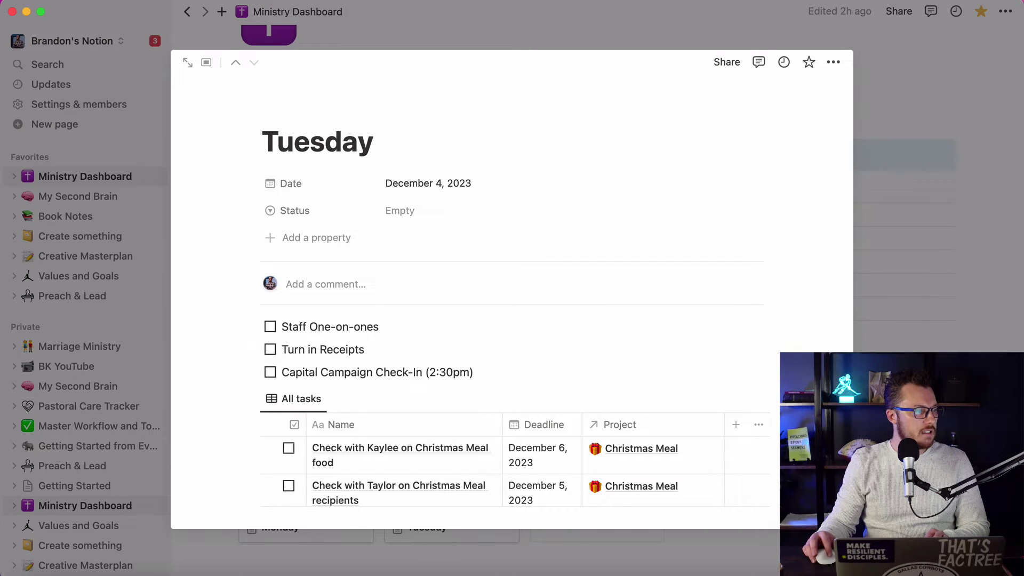
Add a Christmas Meal Work to-do below Staff One-on-ones
click(407, 322)
key(Return)
text(Christm)
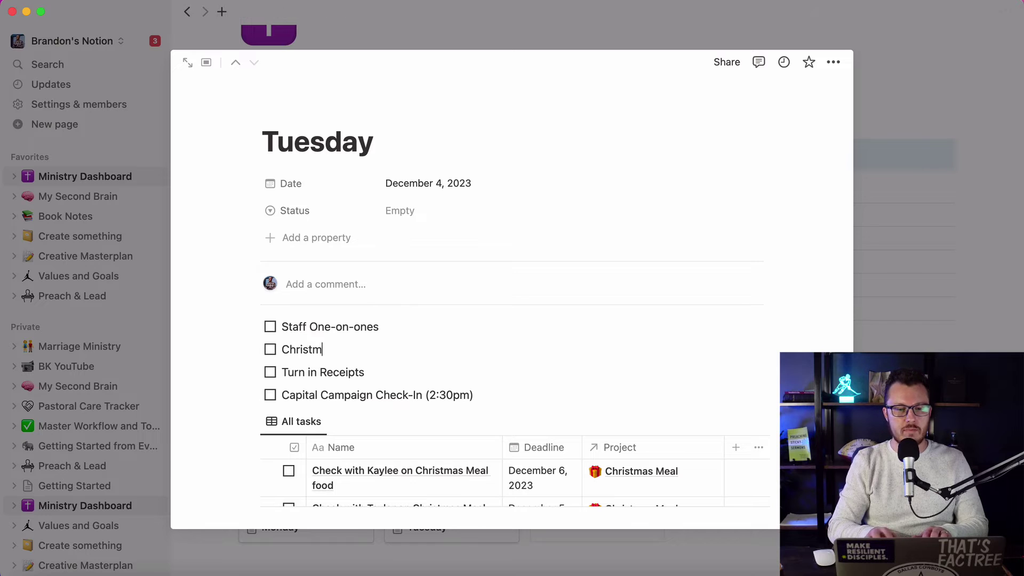
text(as Meal Workj)
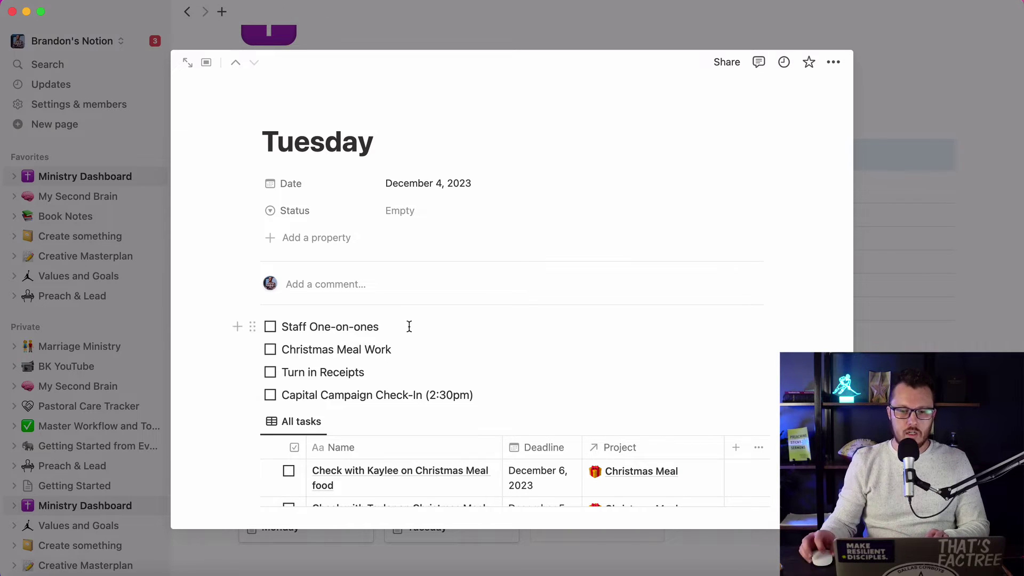
scroll(541, 341, down, 2)
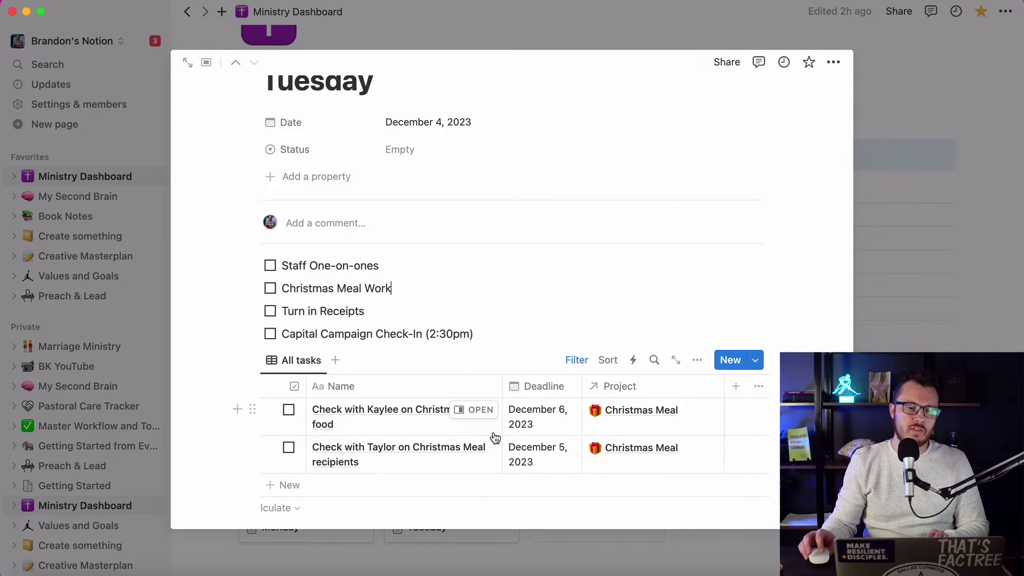
click(394, 276)
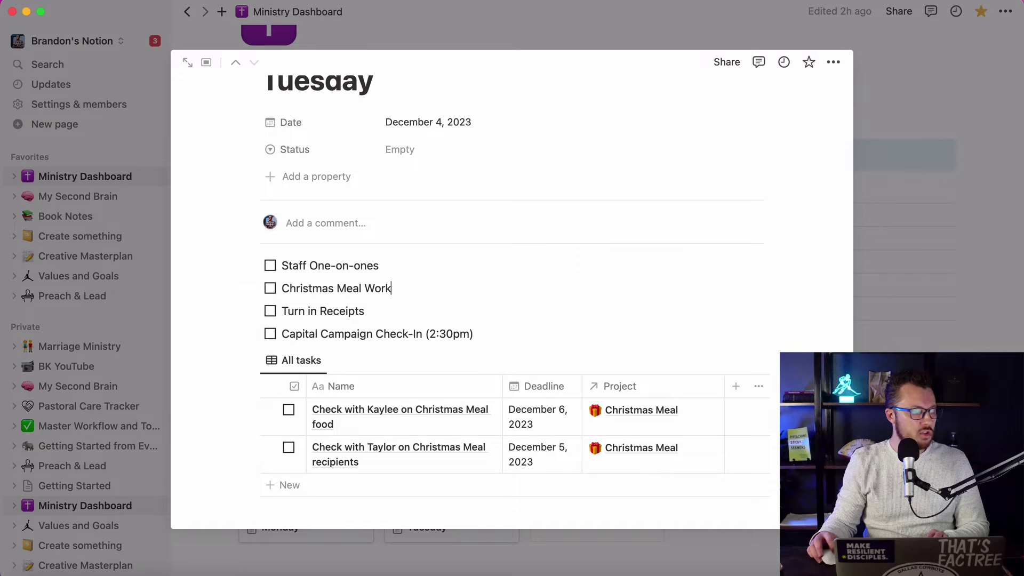
Add Sermon Work and Funeral Prep Meeting? to-dos, then close the Tuesday page
key(Return)
text(S)
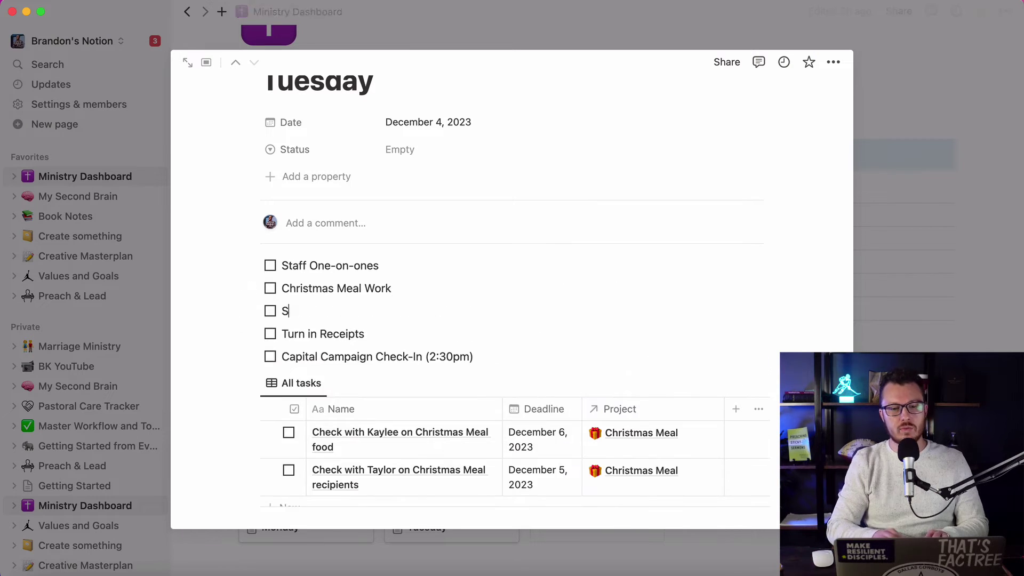
text(ermon Work)
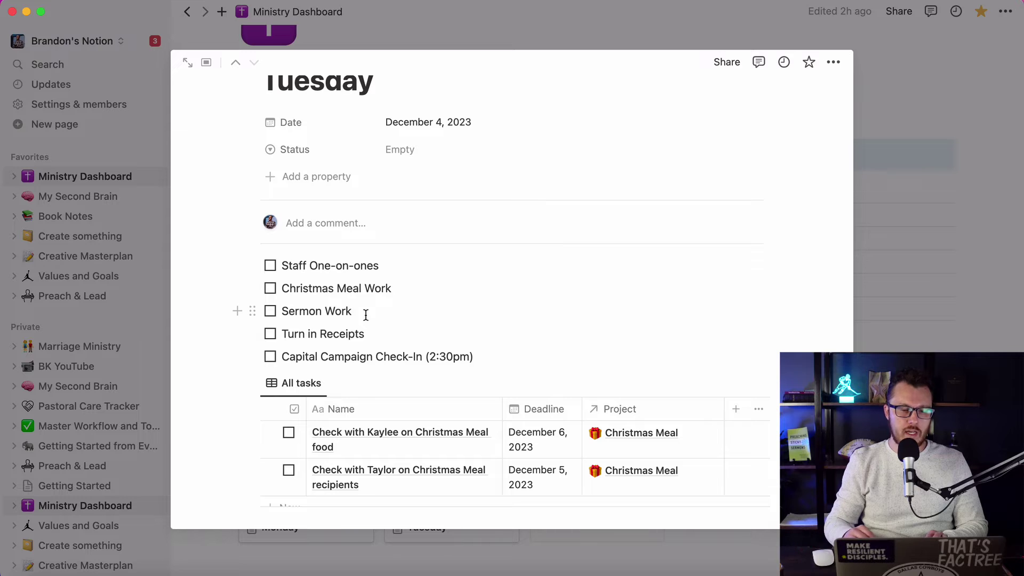
key(Return)
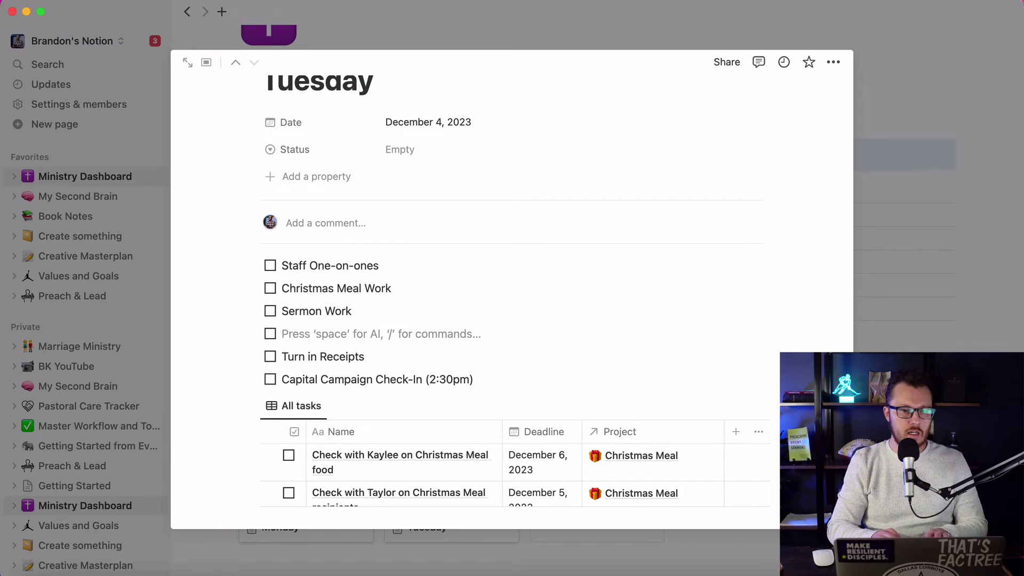
text(Funeral Prep Meeting)
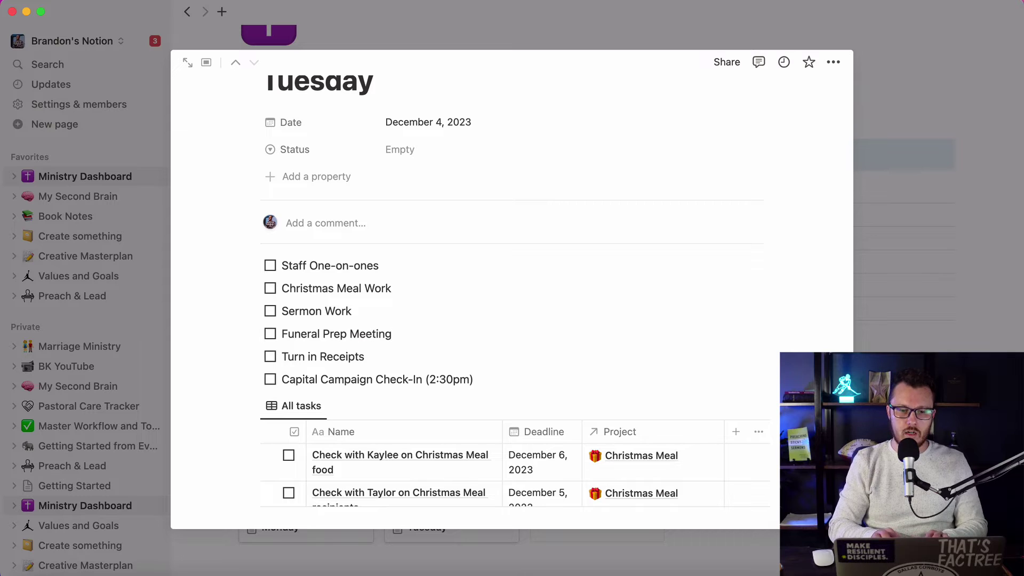
text(?)
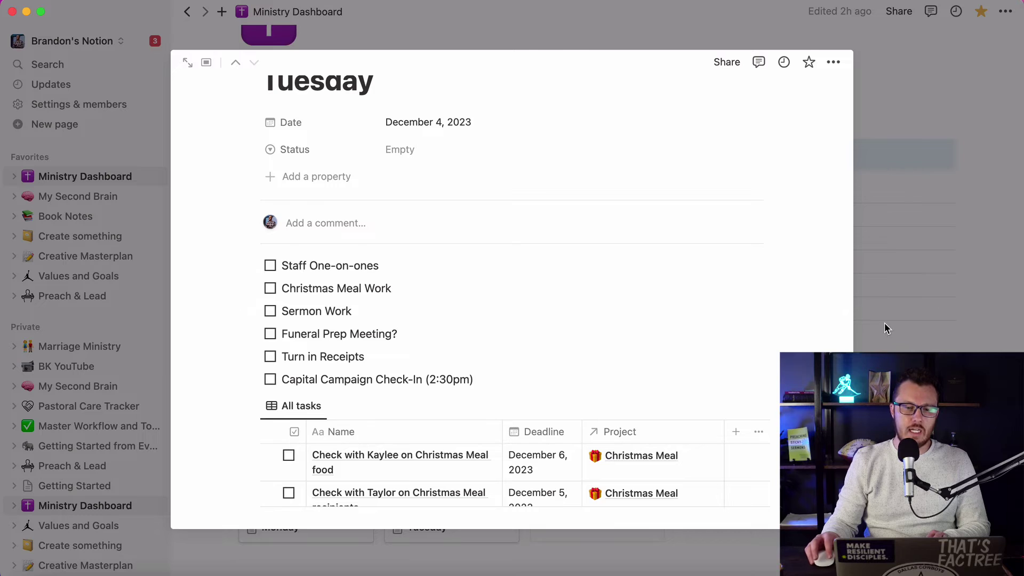
key(Escape)
Create a new planner page from the Wednesday template dated December 6, 2023
click(617, 507)
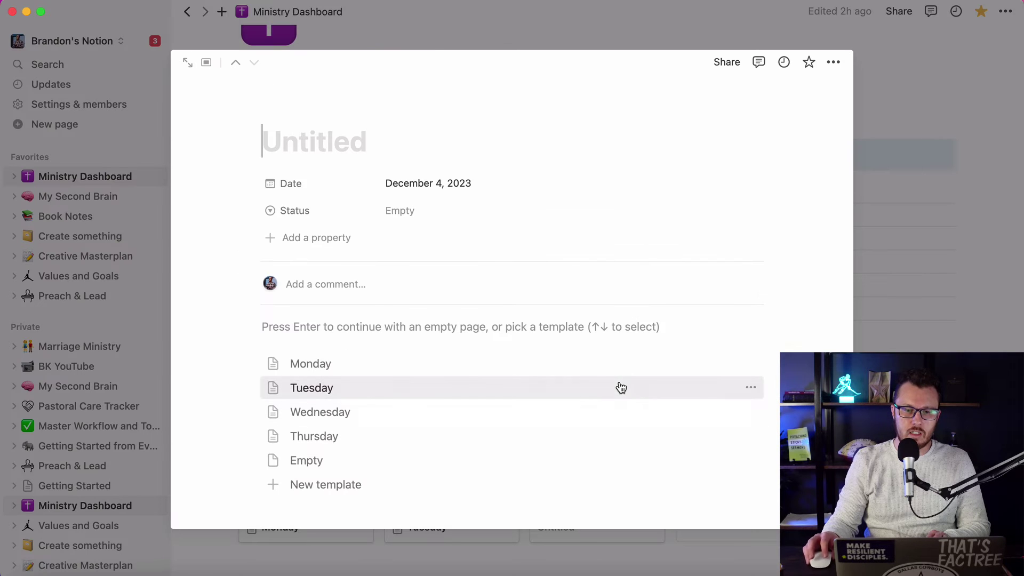
click(327, 411)
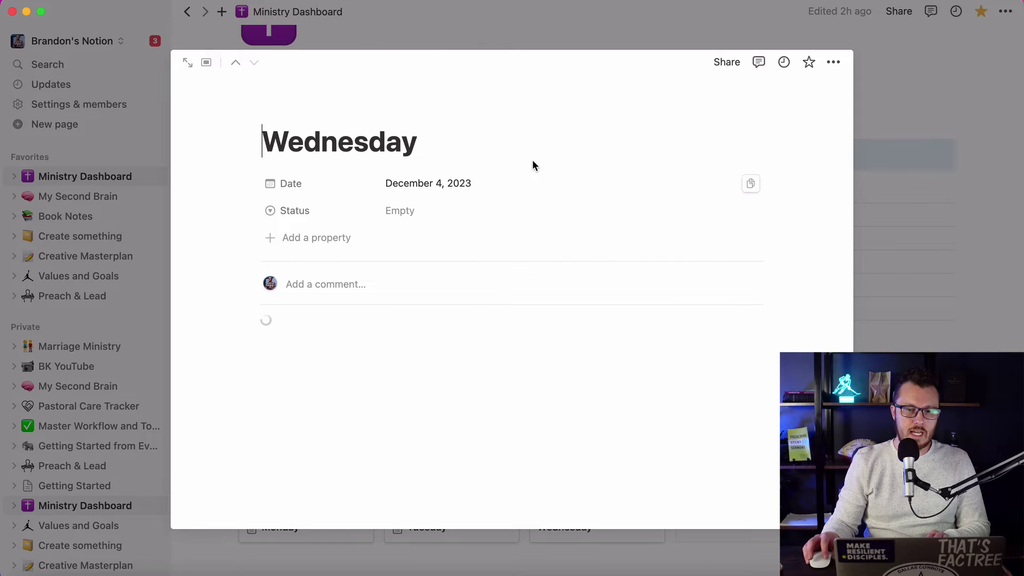
scroll(437, 184, down, 1)
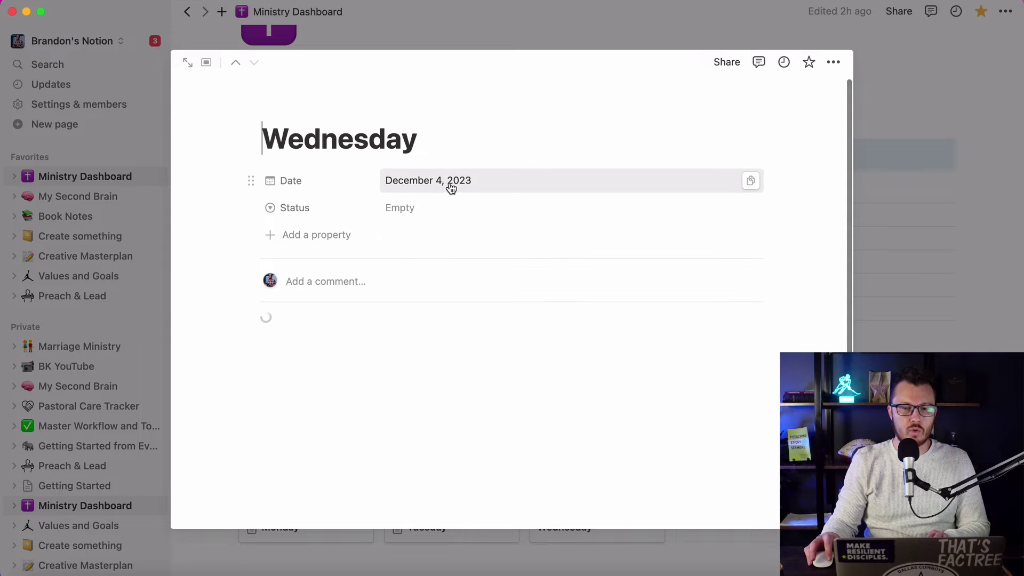
click(451, 184)
click(470, 302)
click(671, 324)
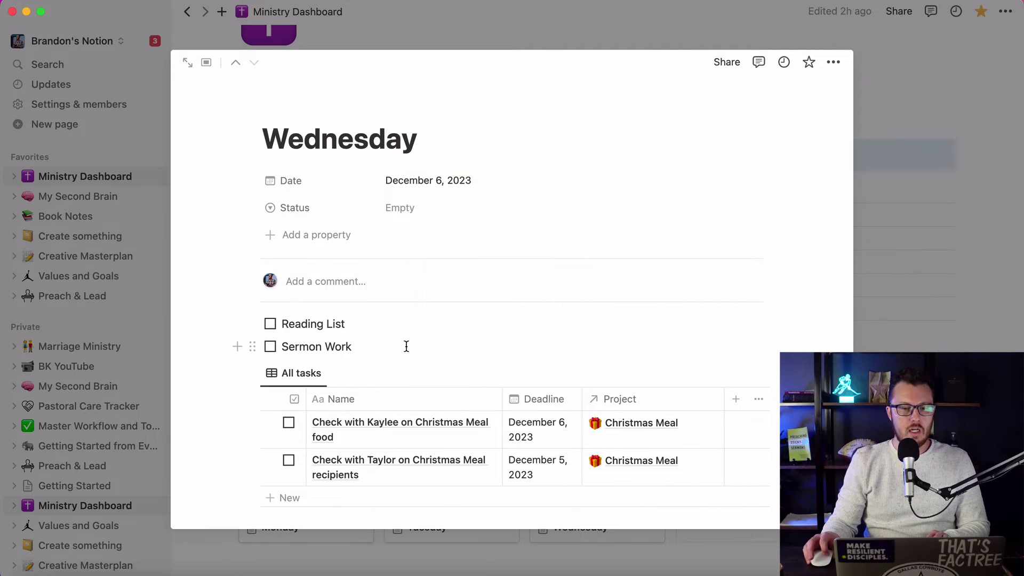
Add Funeral Sermon Work below Reading List and Surgery (am?) above it
scroll(377, 320, down, 1)
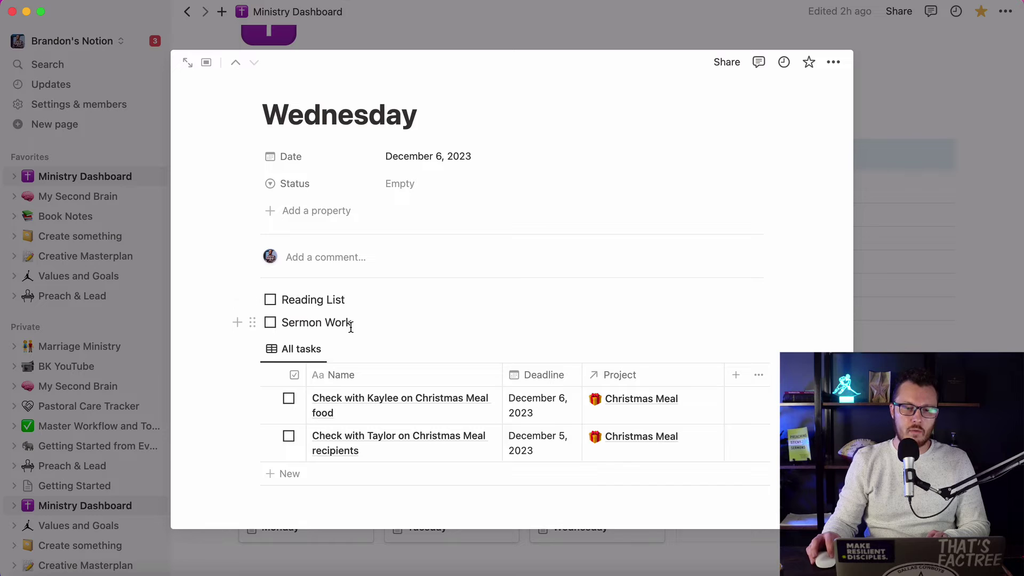
key(Return)
text(Funeral Sermon Work)
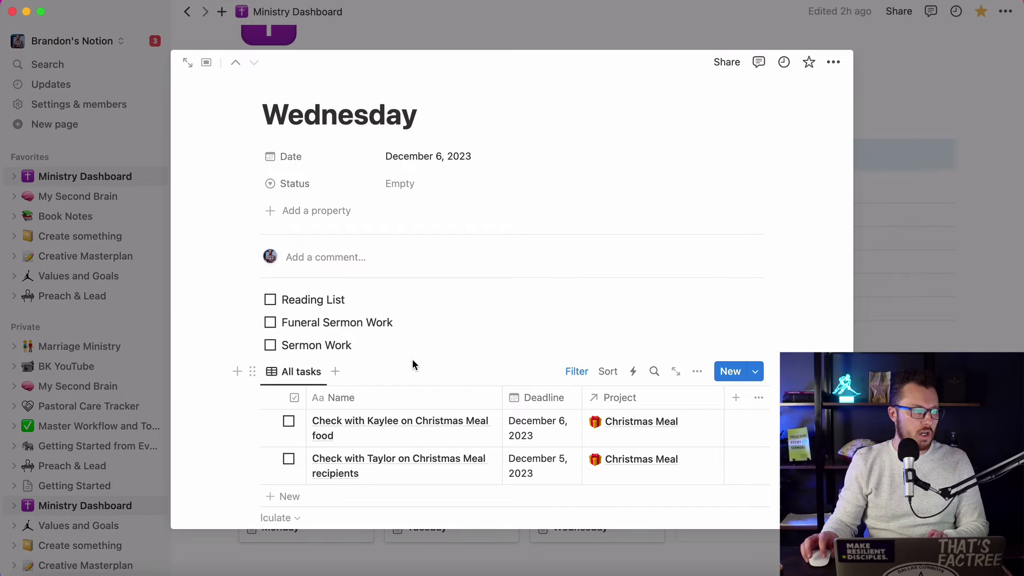
click(403, 341)
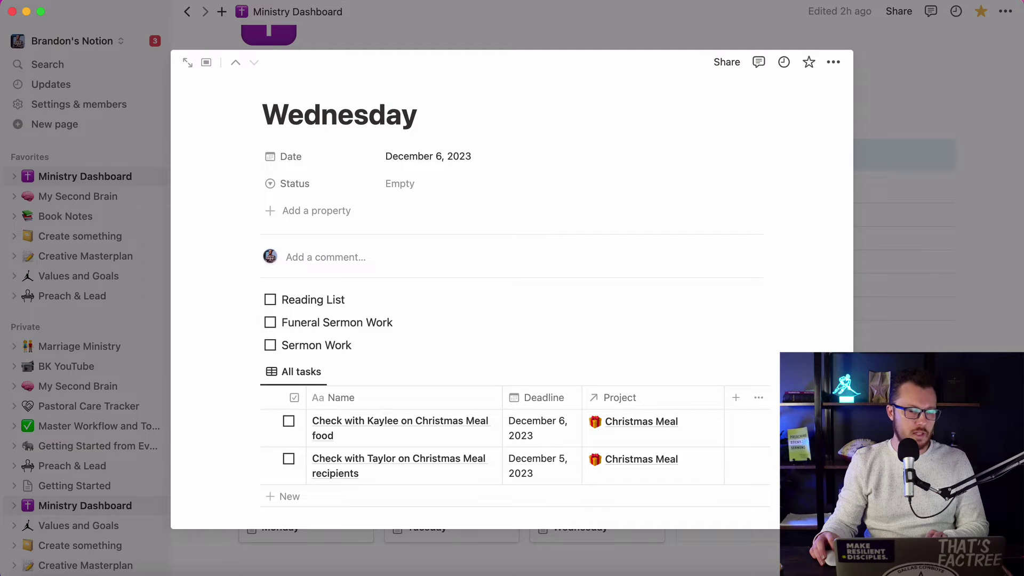
click(283, 299)
key(Return)
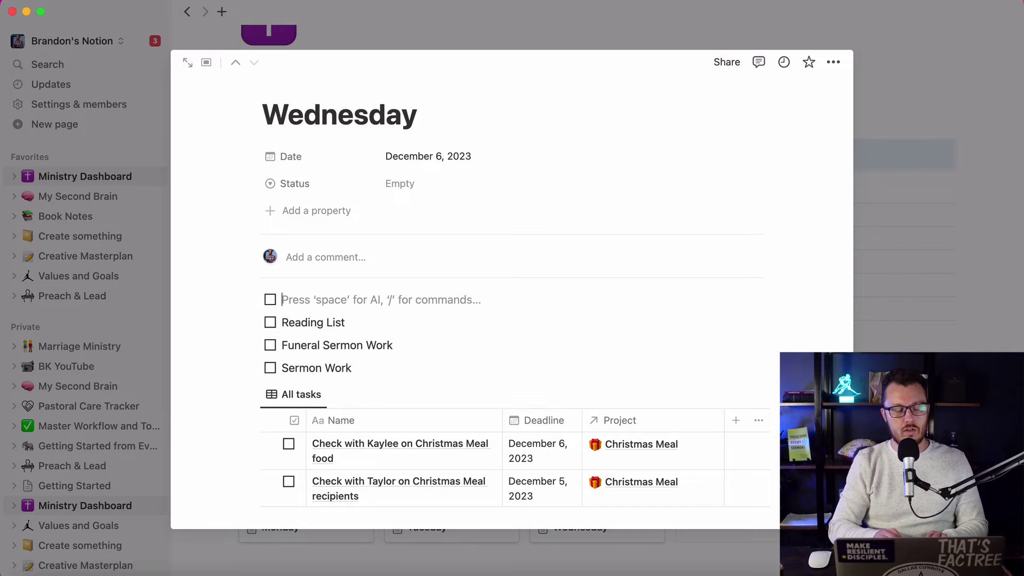
text(Su)
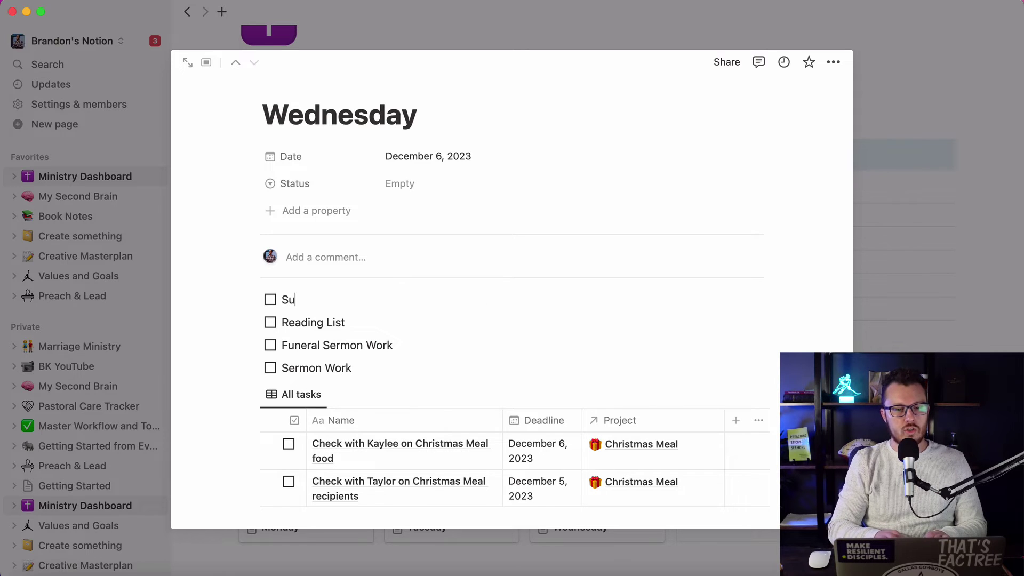
text(rgery (am?))
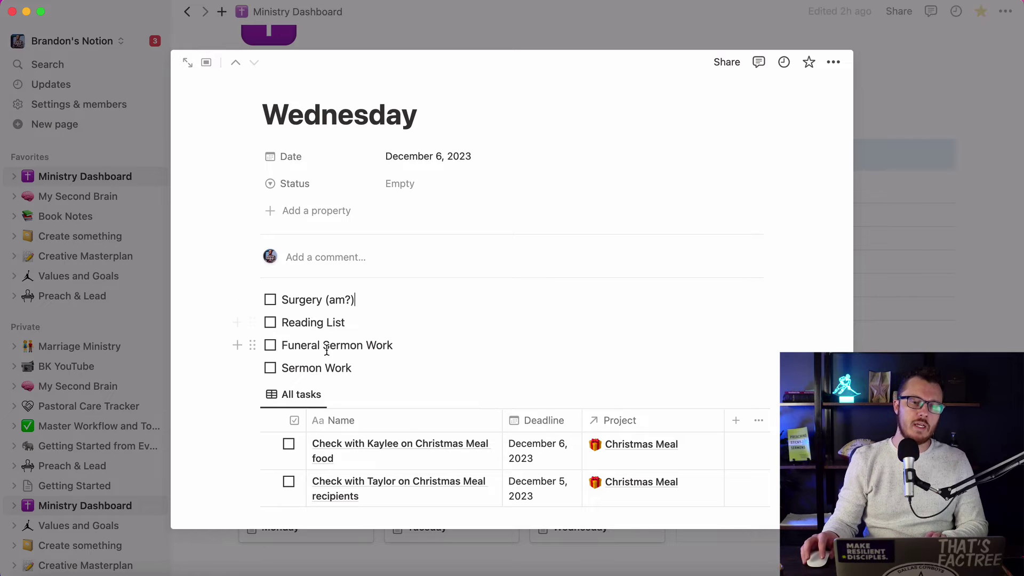
click(355, 322)
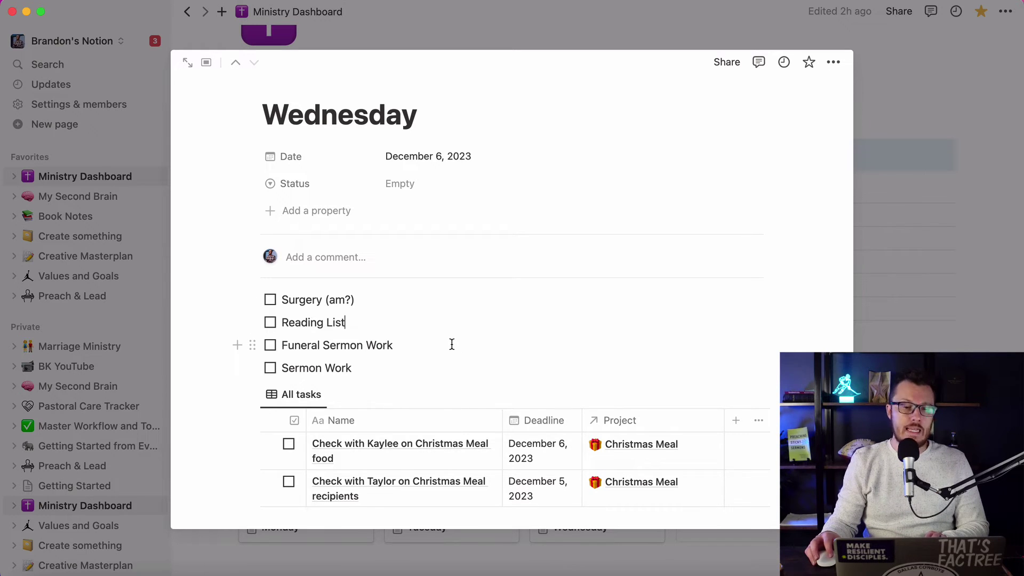
Create a Thursday planner page from the Thursday template, dated December 7, 2023
click(944, 209)
click(743, 517)
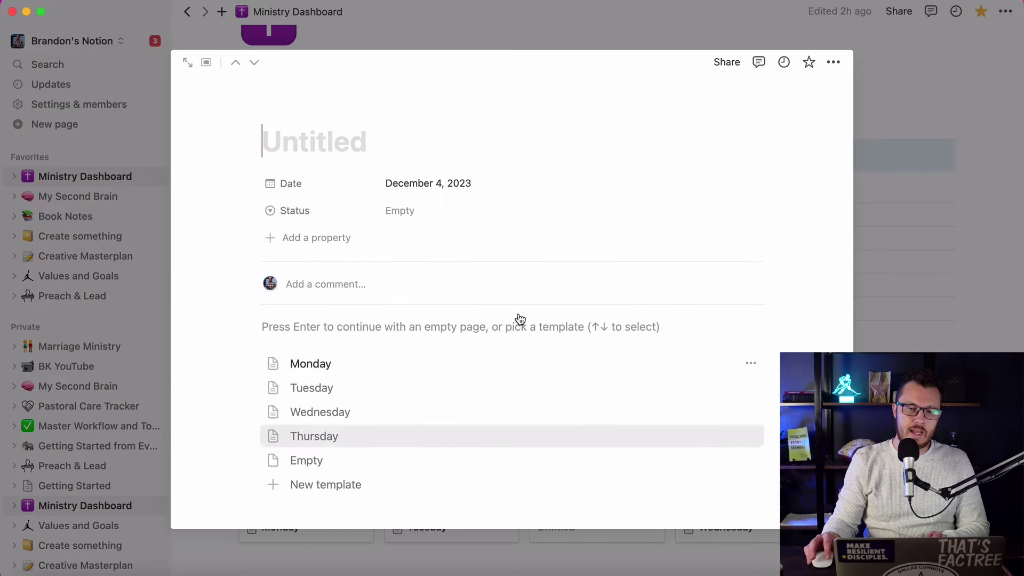
click(332, 435)
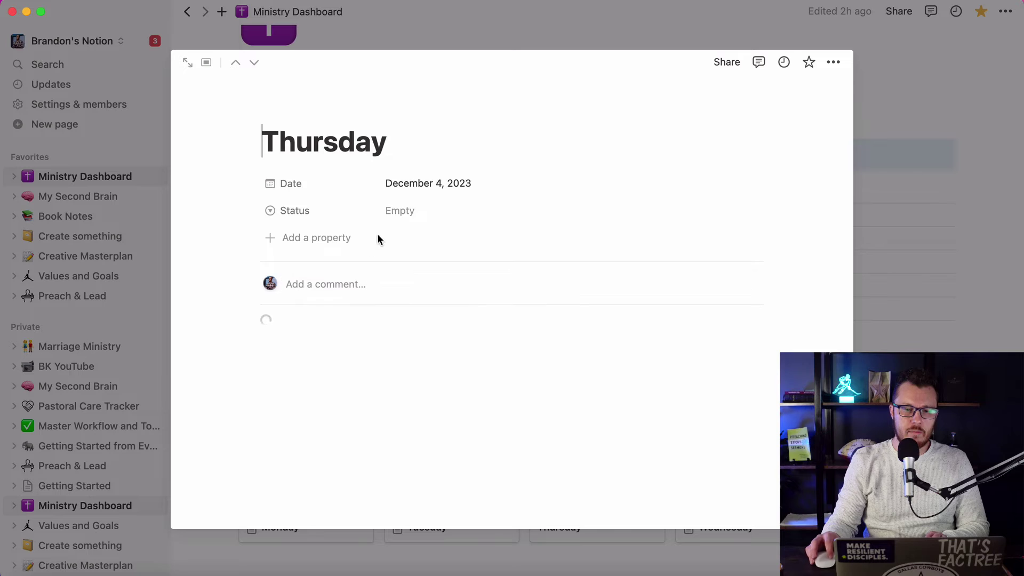
click(413, 193)
click(499, 297)
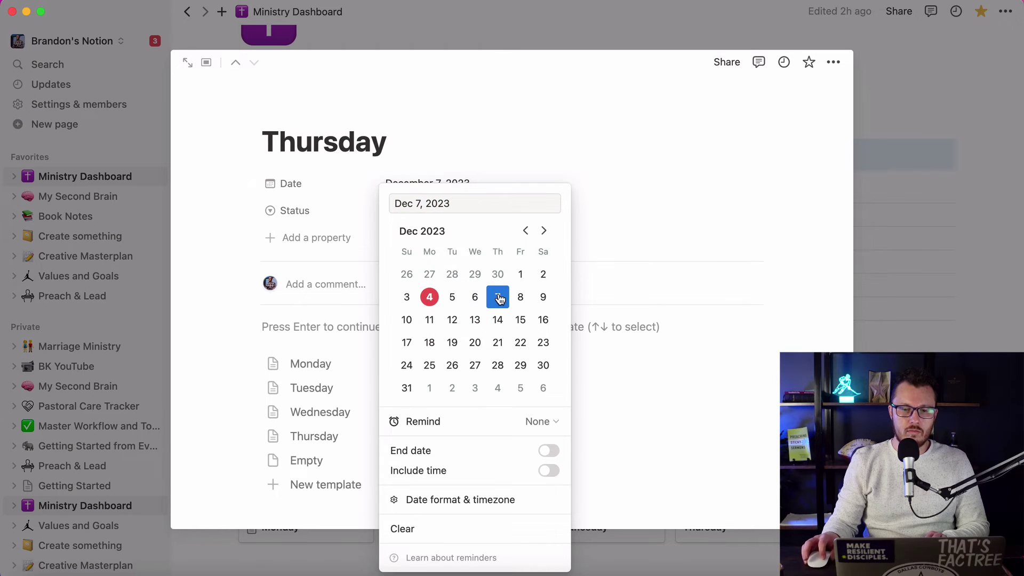
click(608, 372)
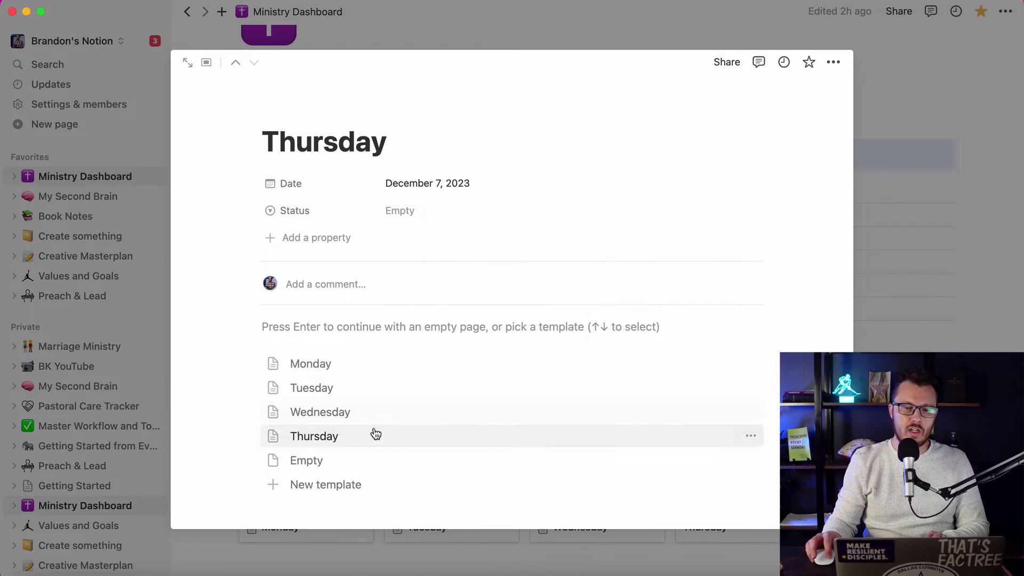
click(327, 444)
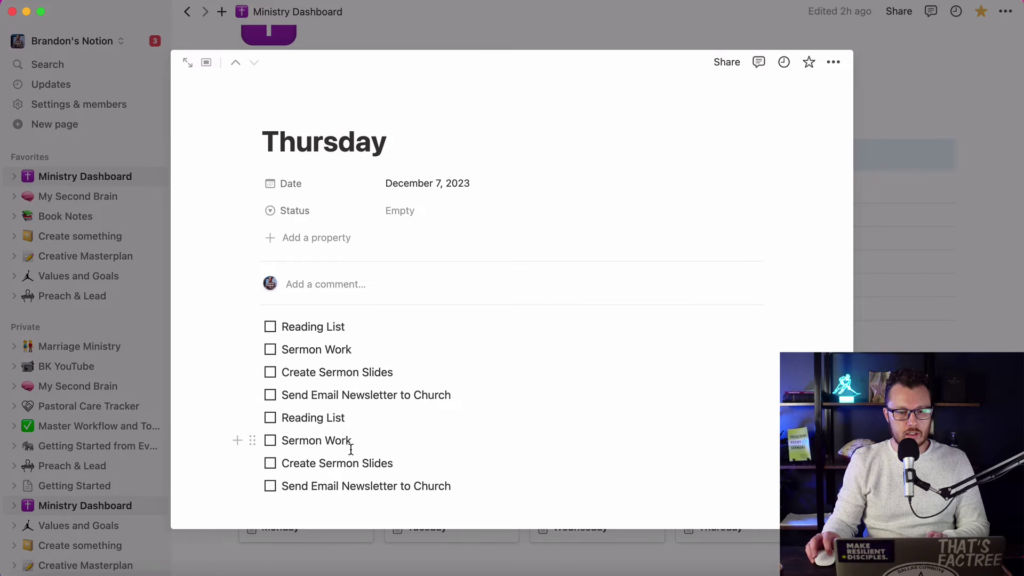
Delete duplicated to-dos, add Funeral Visitation (3pm), and nest a new to-do under the newsletter task
scroll(351, 449, down, 1)
drag(482, 474, 277, 382)
key(BackSpace)
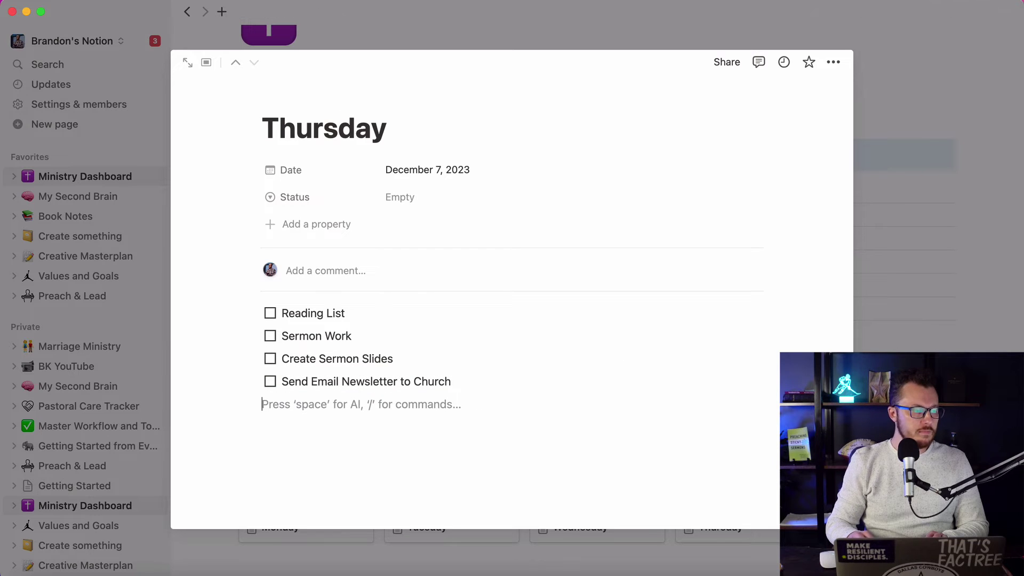
key(BackSpace)
key(Return)
text(Funer)
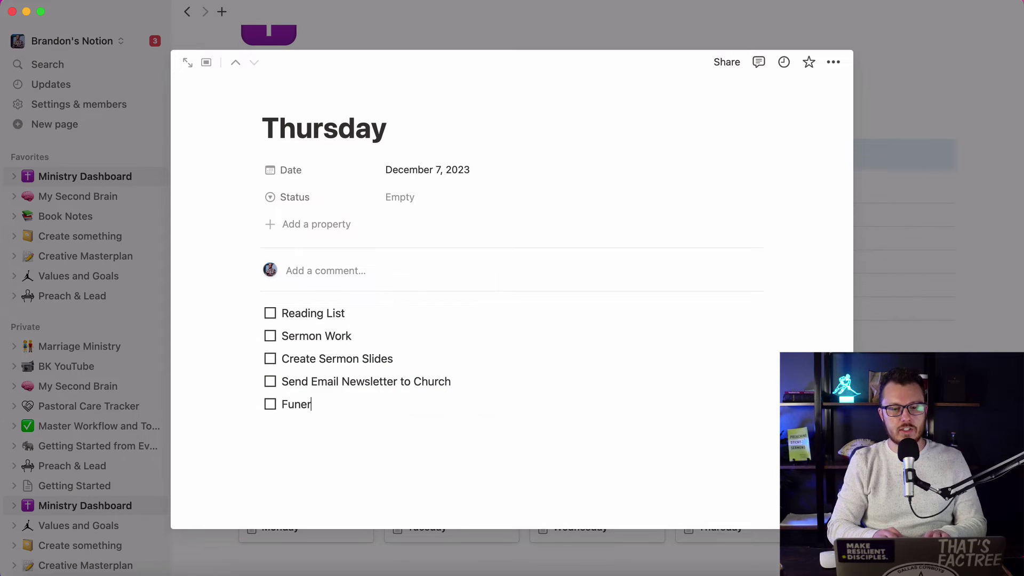
text(al Visitation)
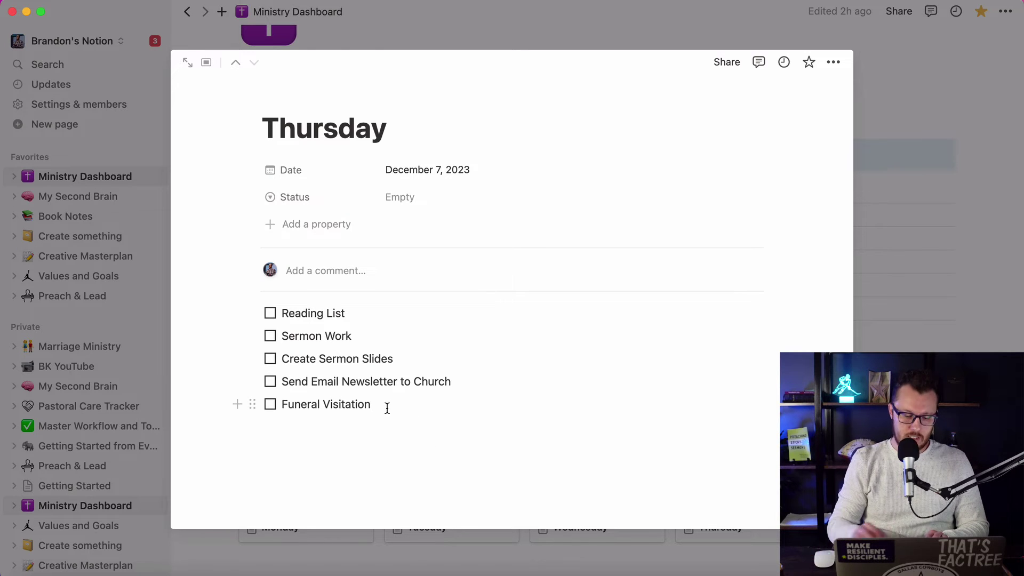
text( (3pm)
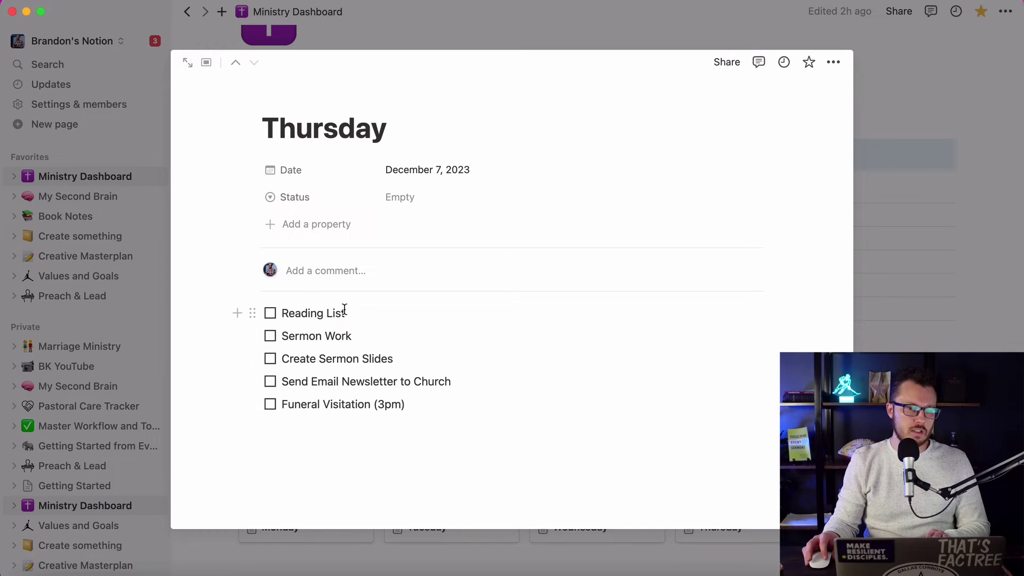
click(497, 389)
key(Return)
key(Tab)
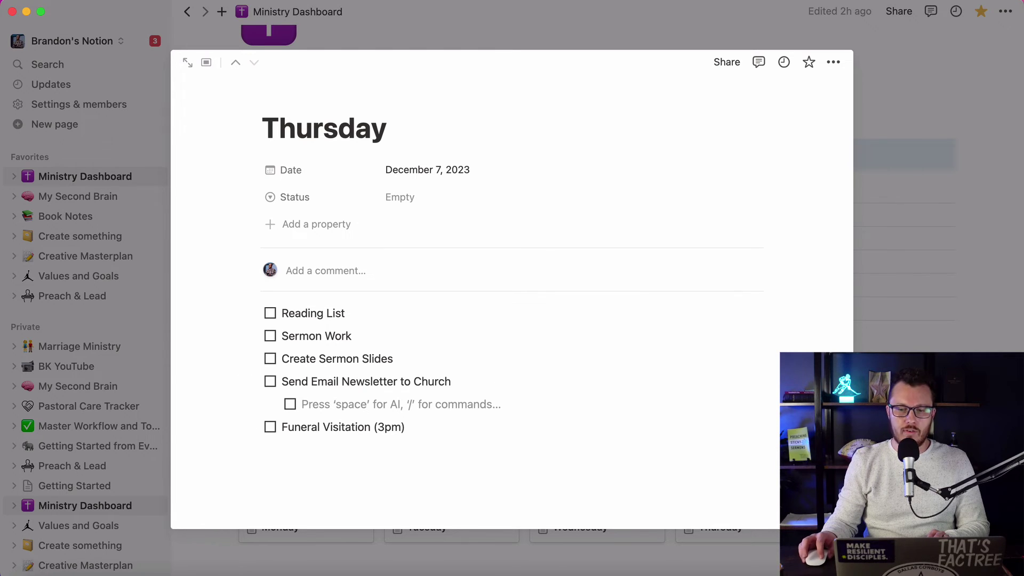
Create a new planner page titled Friday, dated December 8, 2023
key(Escape)
click(311, 567)
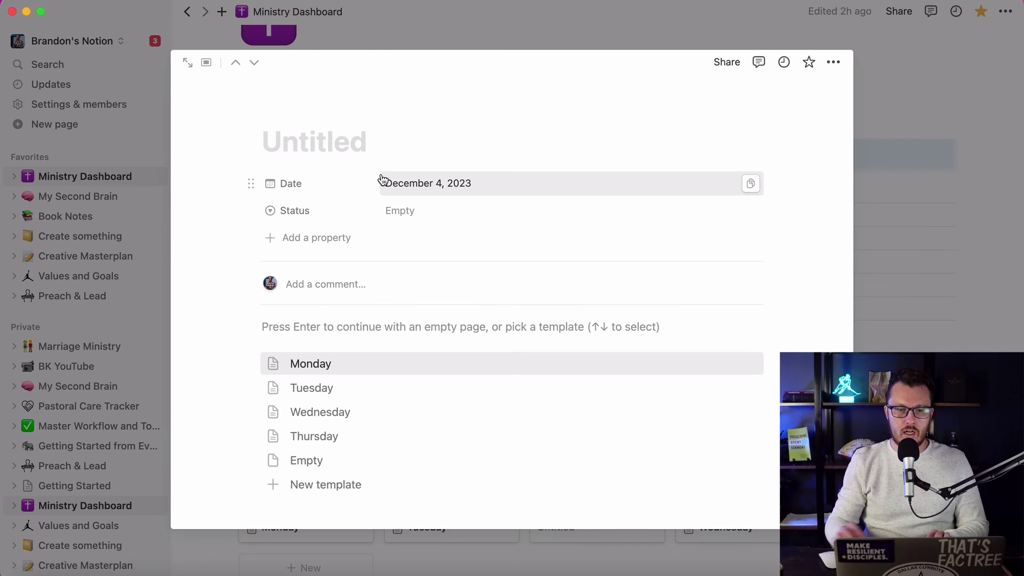
text(Friday)
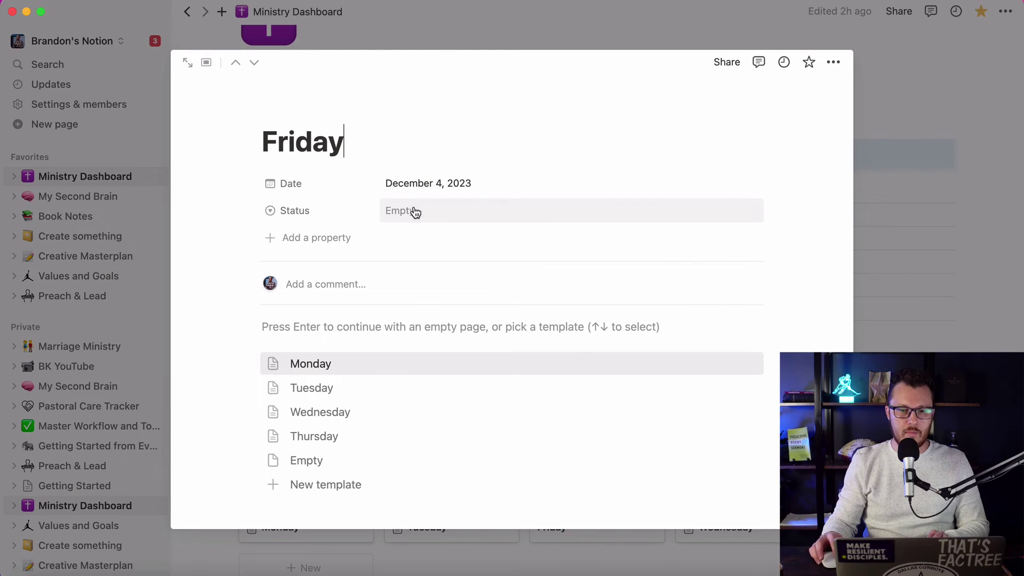
click(415, 186)
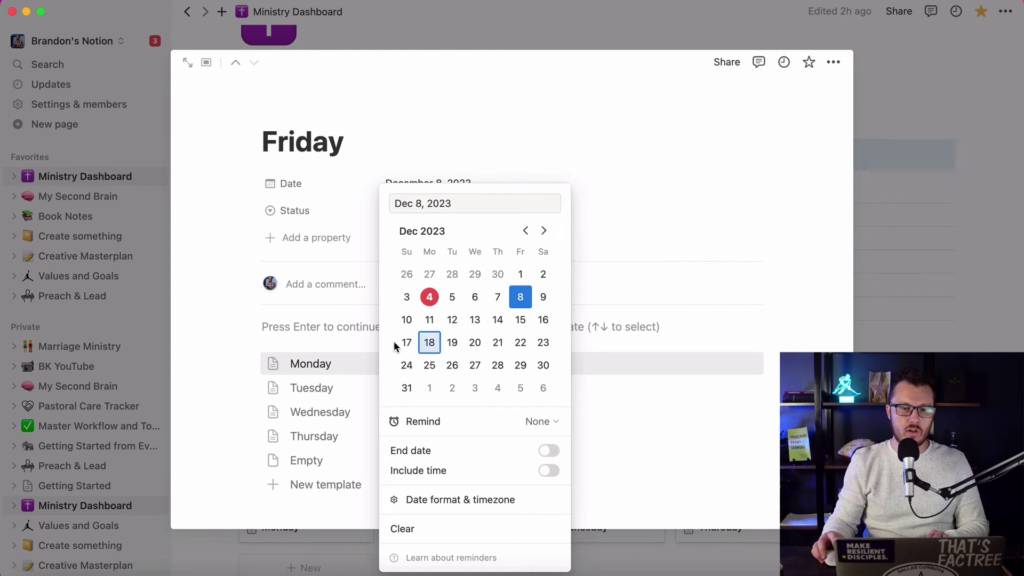
key(Escape)
Start the Friday page empty with the to-do Officiate funeral service (10:30am), then close it
click(290, 327)
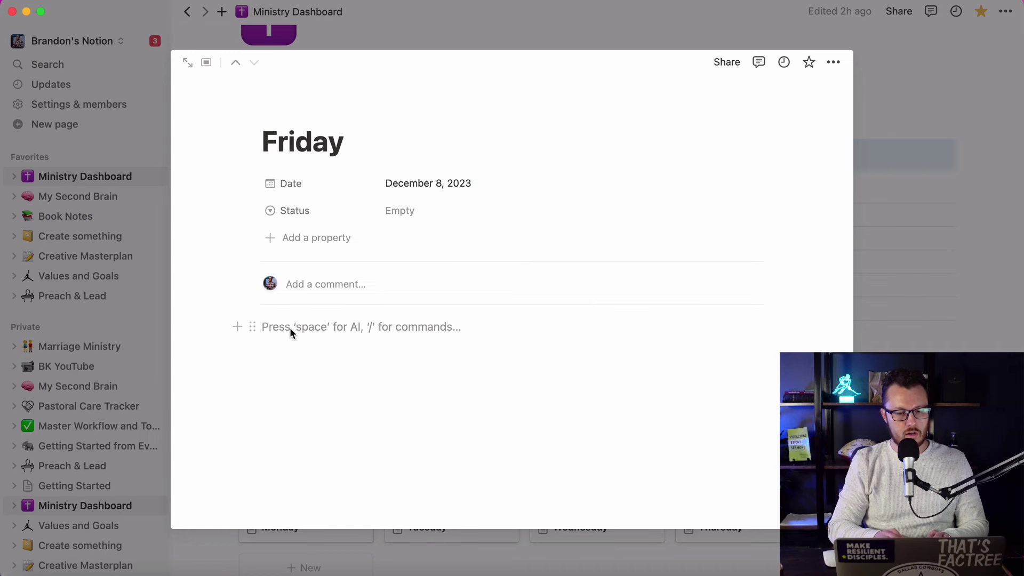
text(/to)
key(Return)
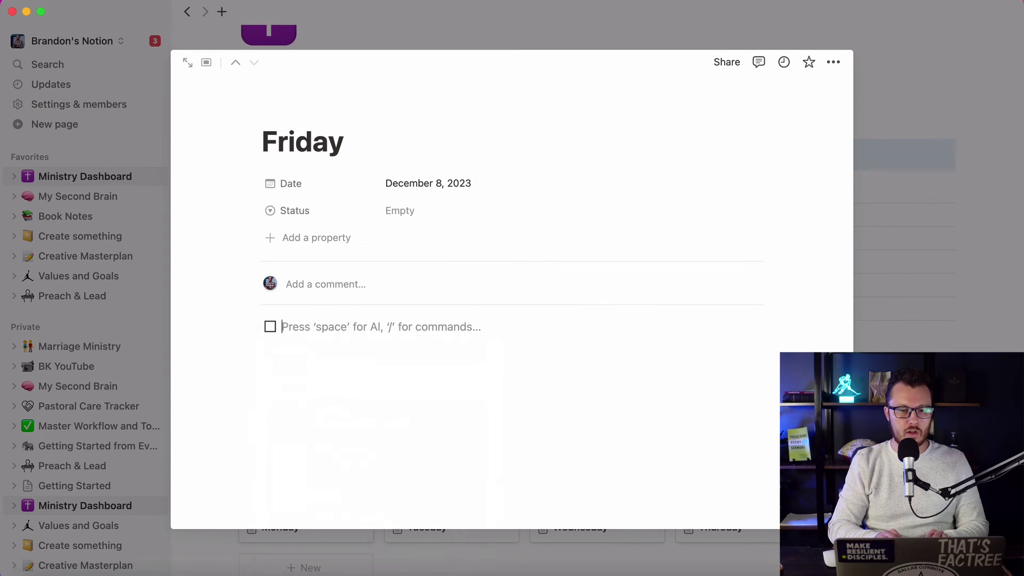
text(O)
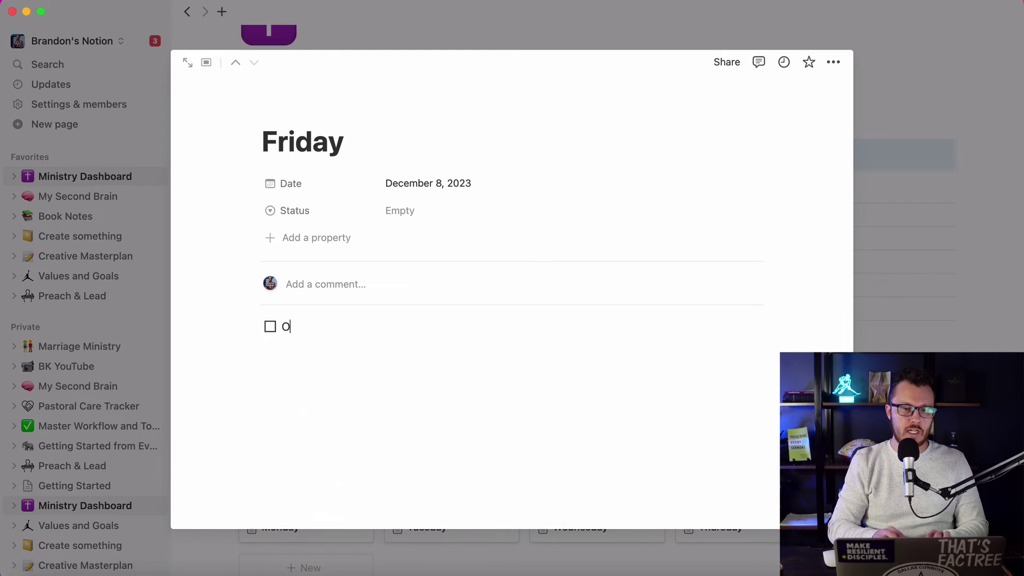
text(fficiate funeral service )
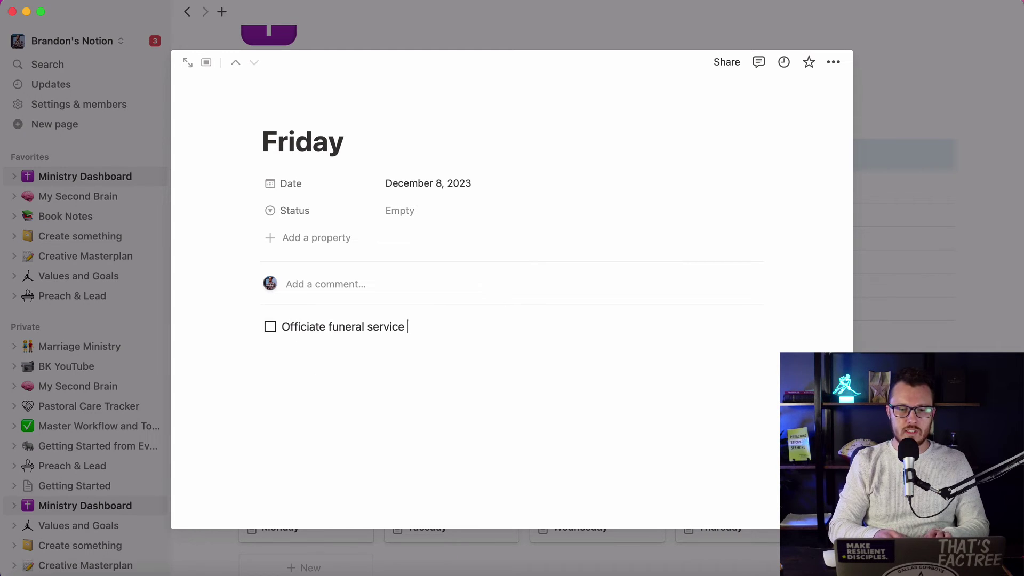
text((10:30am))
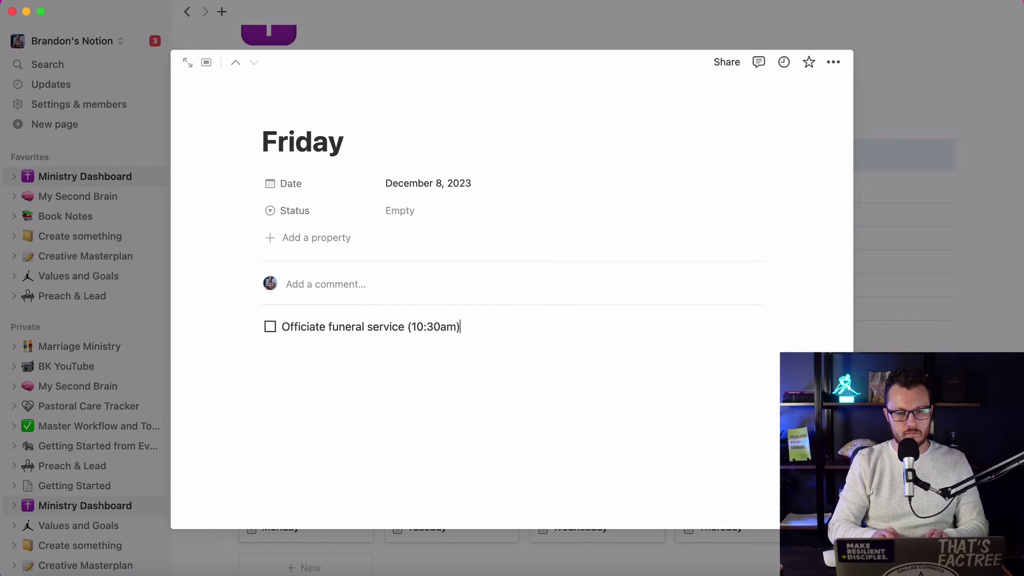
key(Return)
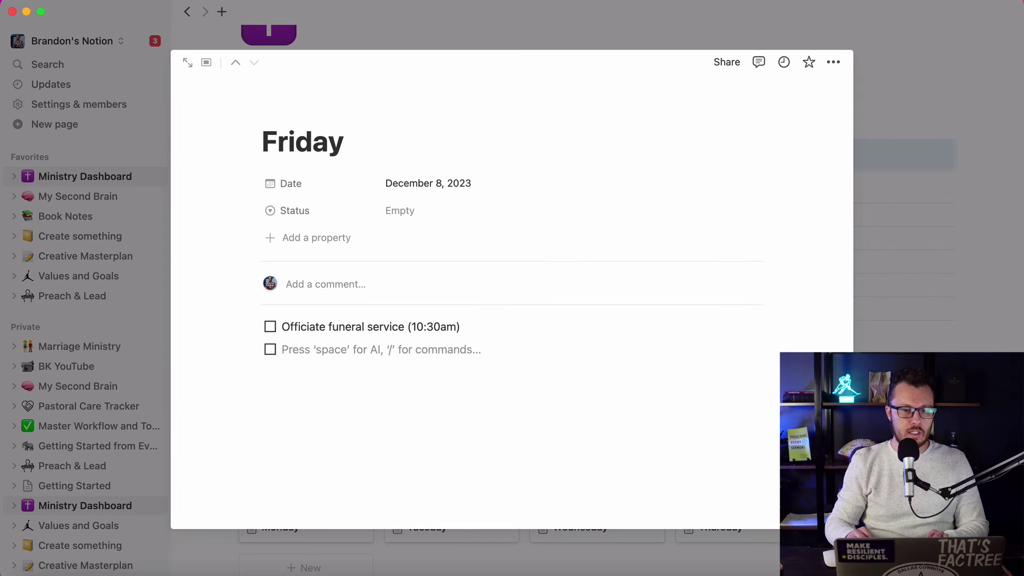
key(BackSpace)
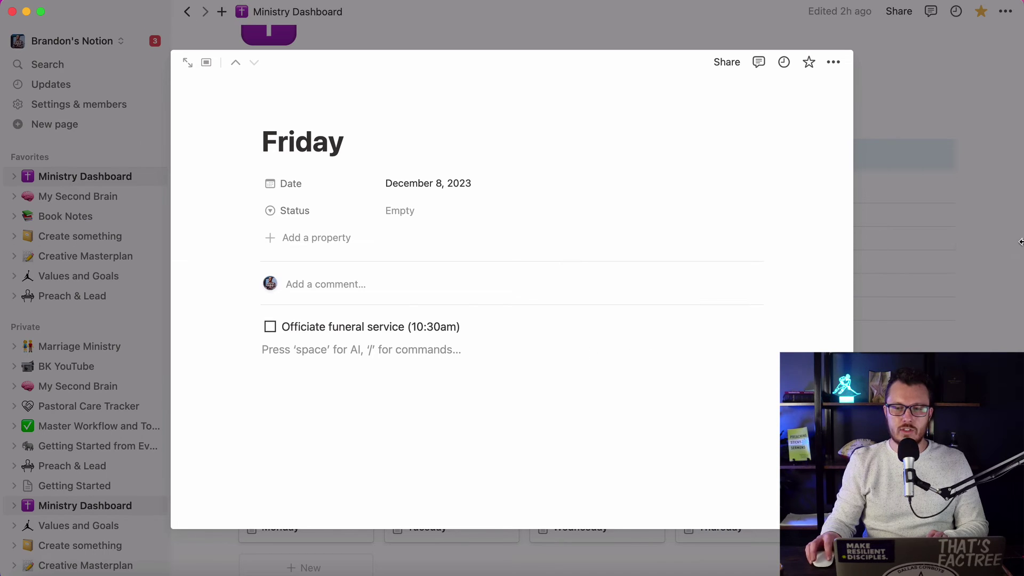
click(951, 255)
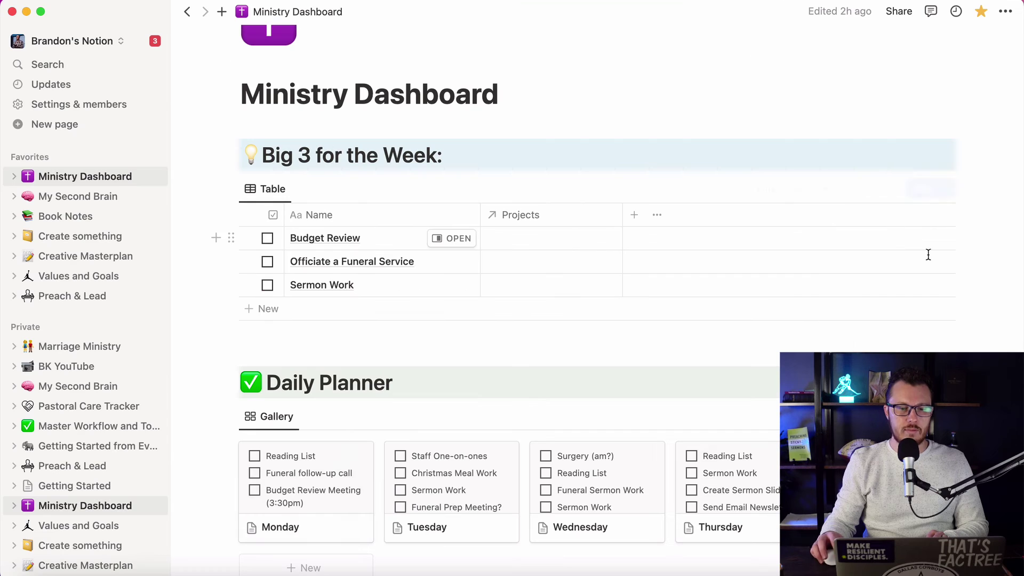
On Monday's page, add 'Call and re-schedule dentist appointment (scheduled for Friday)' below Reading List
click(327, 482)
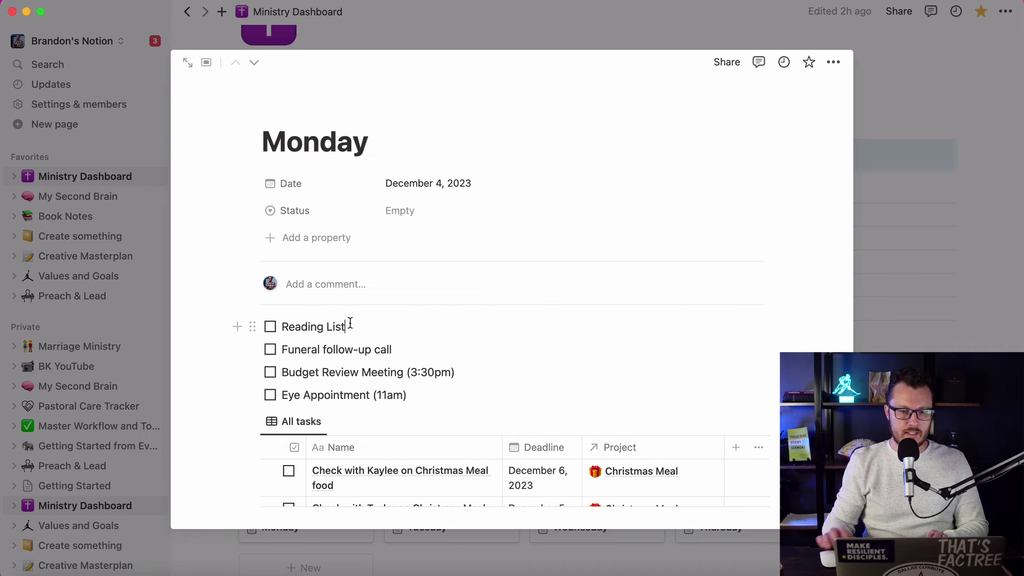
click(347, 327)
key(Return)
text(Call )
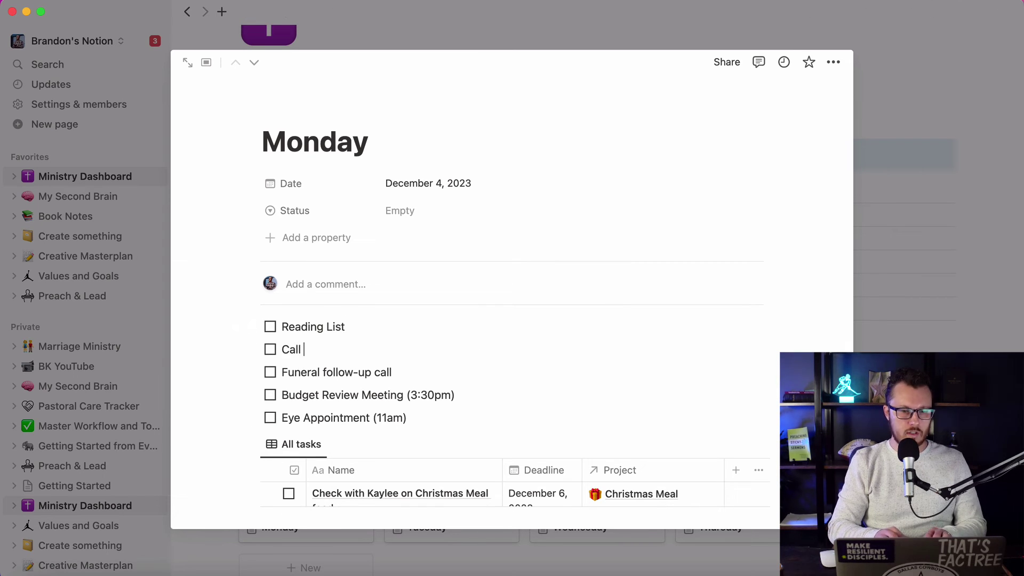
text(and re-scheud)
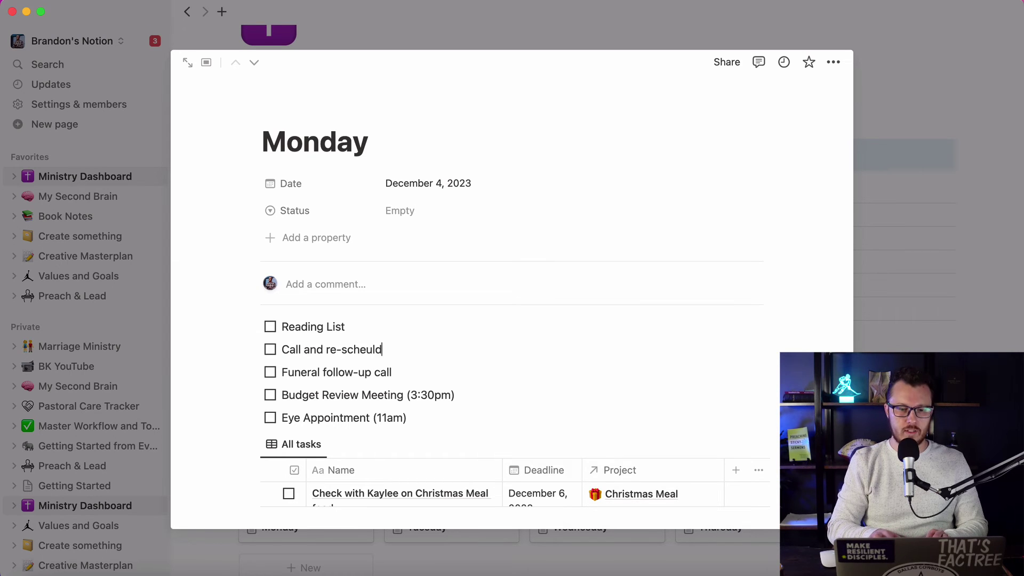
key(BackSpace)
key(BackSpace)
text(dule)
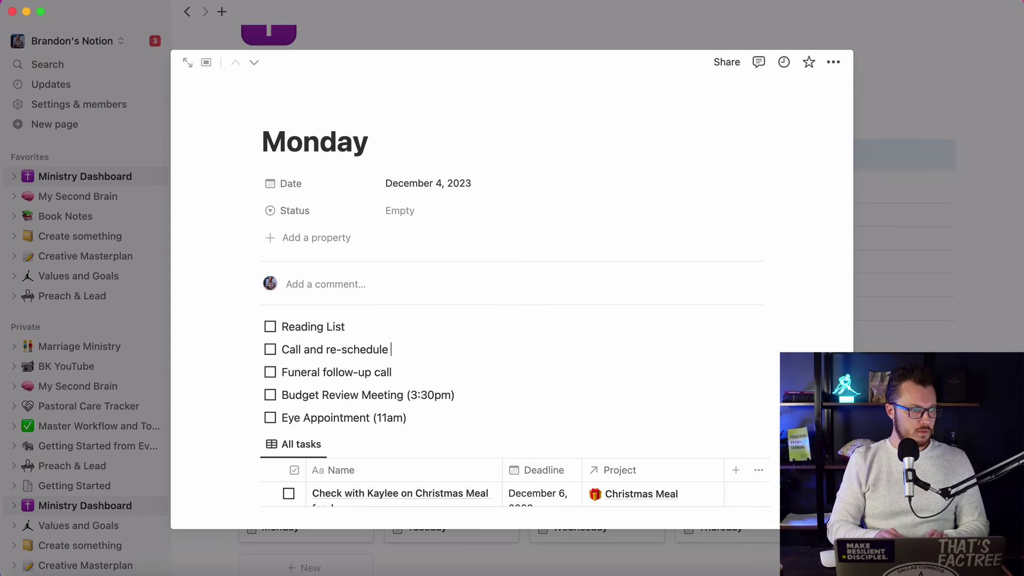
text( dentis)
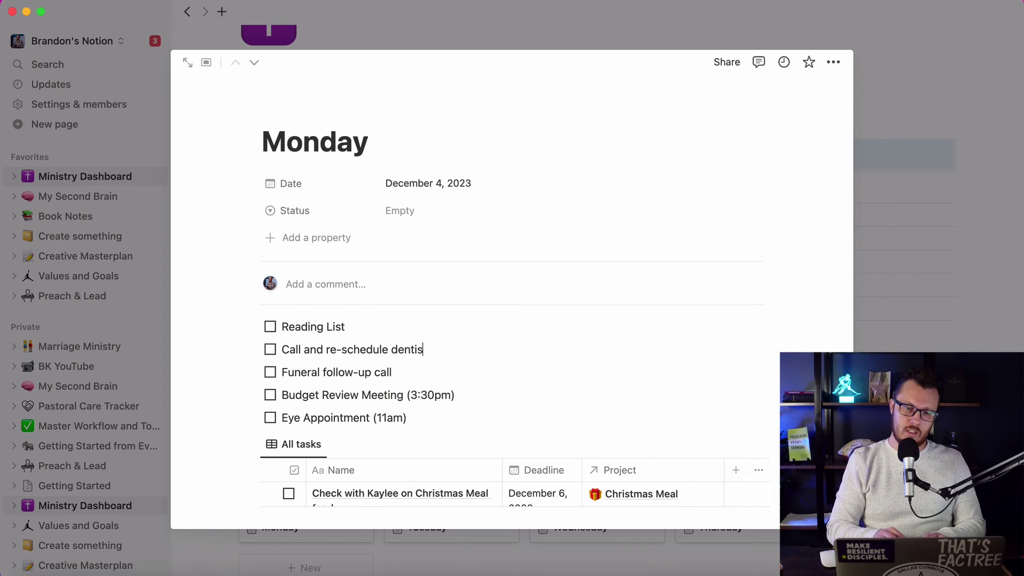
text(t appointment ()
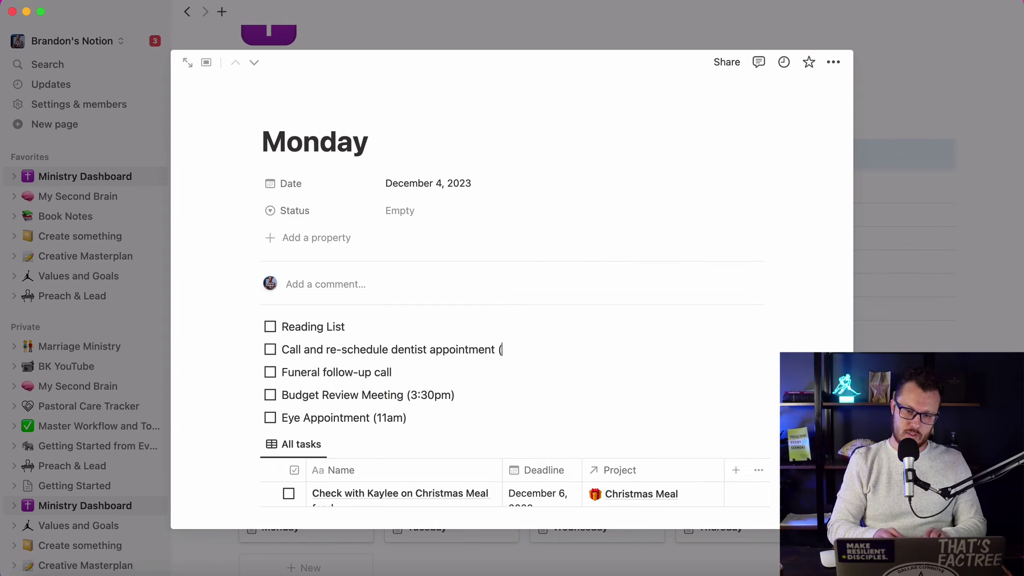
text(scheduled for Fr)
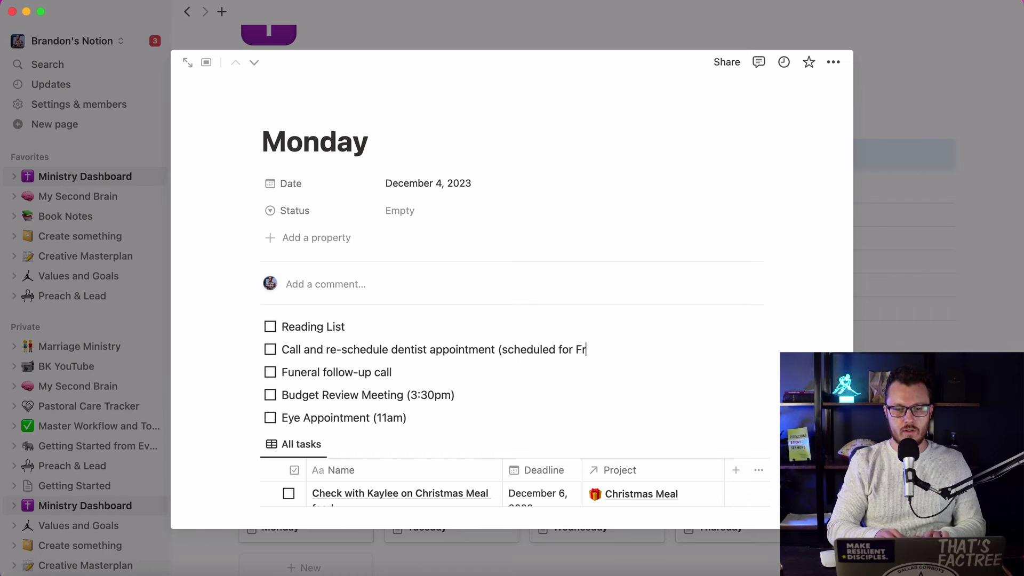
text(iday))
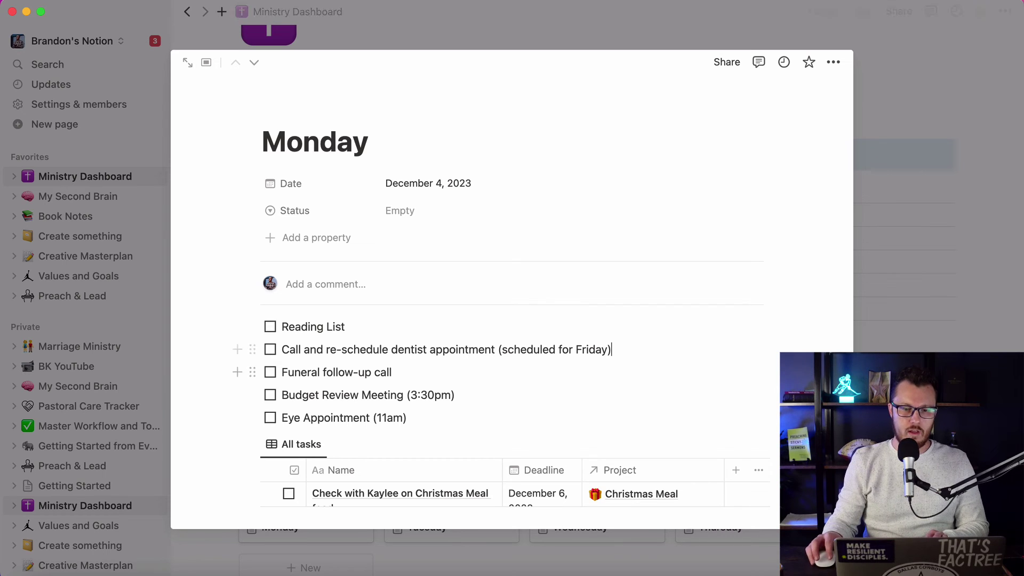
click(873, 338)
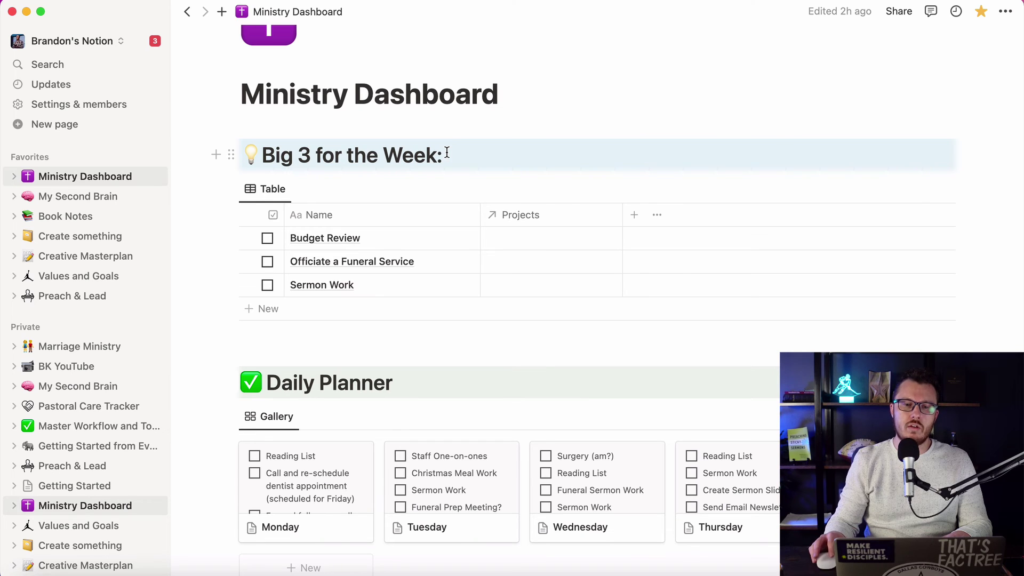
scroll(450, 176, up, 3)
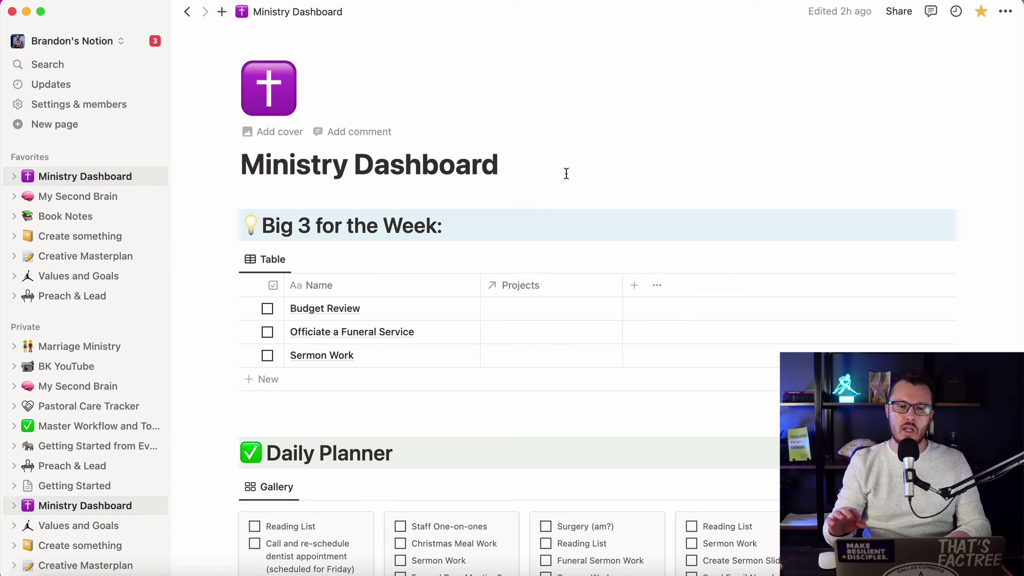
scroll(574, 212, down, 1)
scroll(573, 212, down, 15)
scroll(576, 221, down, 10)
scroll(575, 216, down, 7)
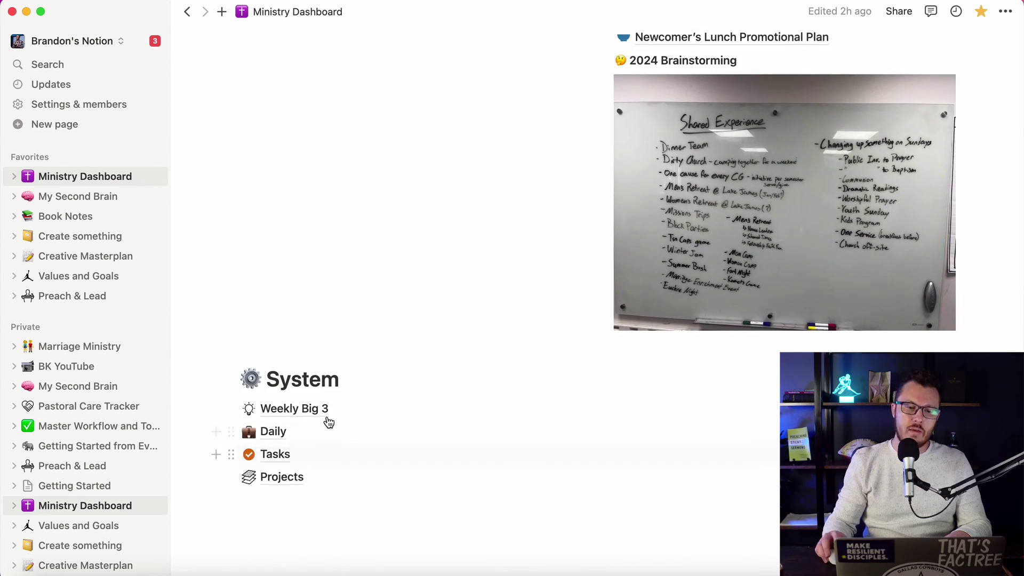